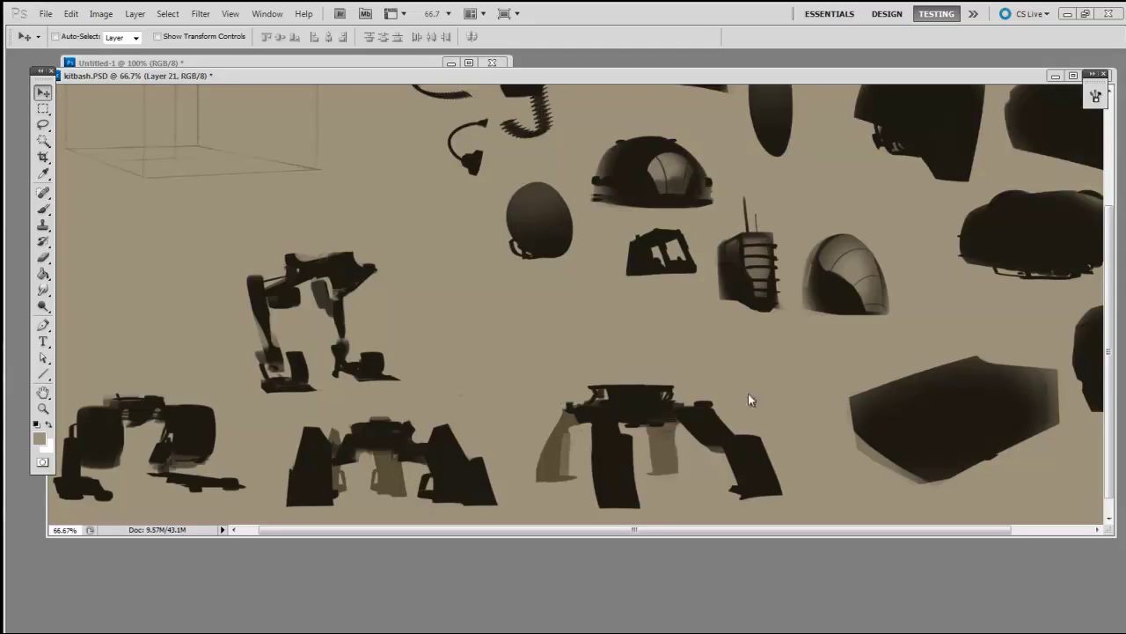
Reposition individual silhouette parts slightly on the kitbash.PSD sheet, including the four-legged base and the rounded hull
drag(901, 399, 882, 389)
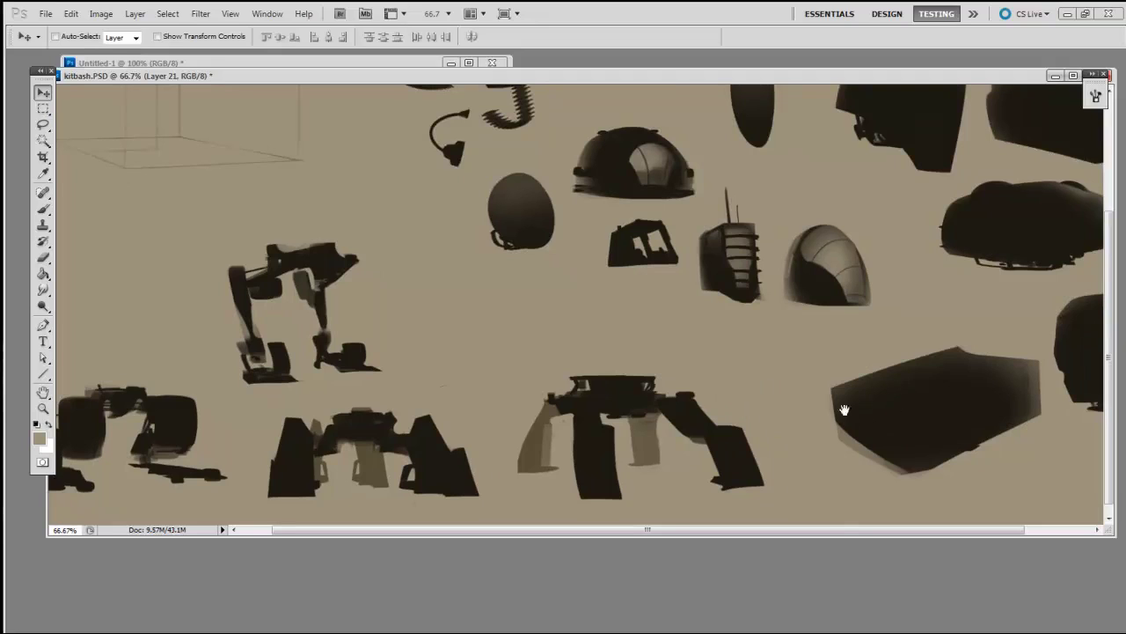
drag(720, 381, 759, 372)
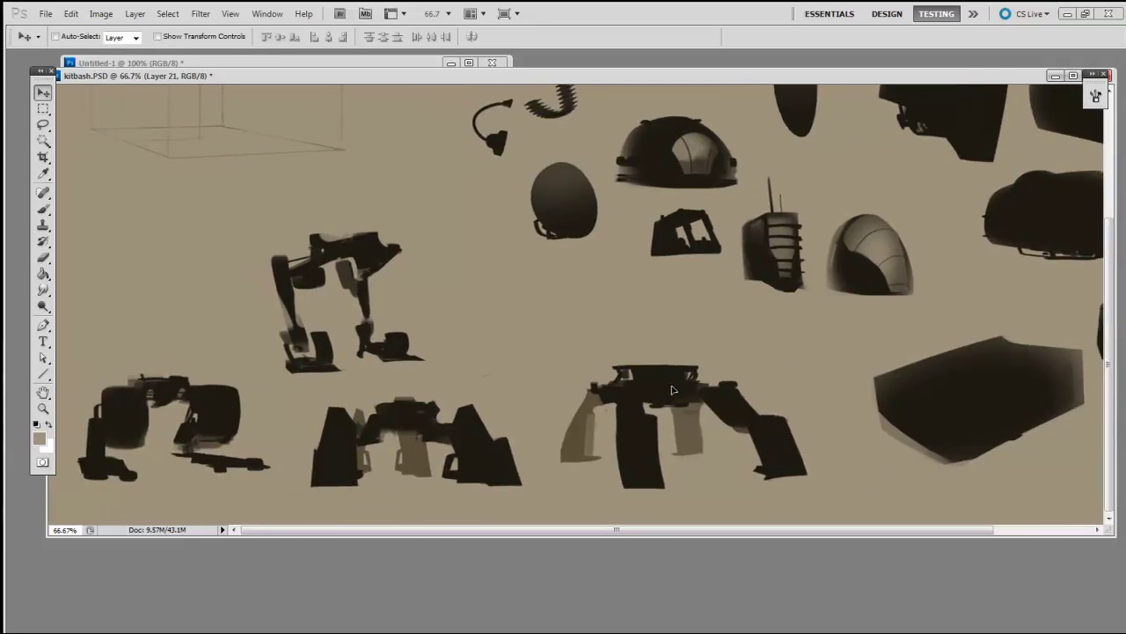
drag(674, 388, 679, 380)
drag(940, 377, 886, 471)
drag(633, 253, 638, 248)
drag(900, 411, 822, 413)
drag(638, 427, 638, 440)
drag(971, 317, 981, 329)
drag(856, 301, 885, 371)
scroll(884, 370, left, 2)
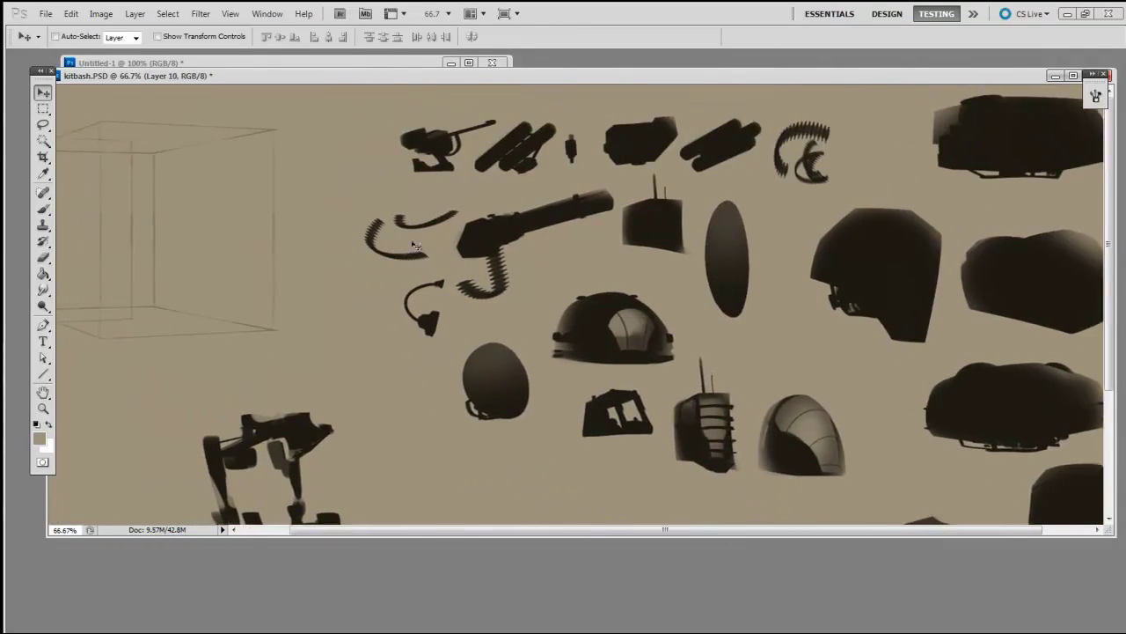
Shift the curved ammo belt and the small gun turret slightly left among the weapon parts on the kitbash sheet
drag(400, 258, 386, 256)
drag(438, 143, 423, 140)
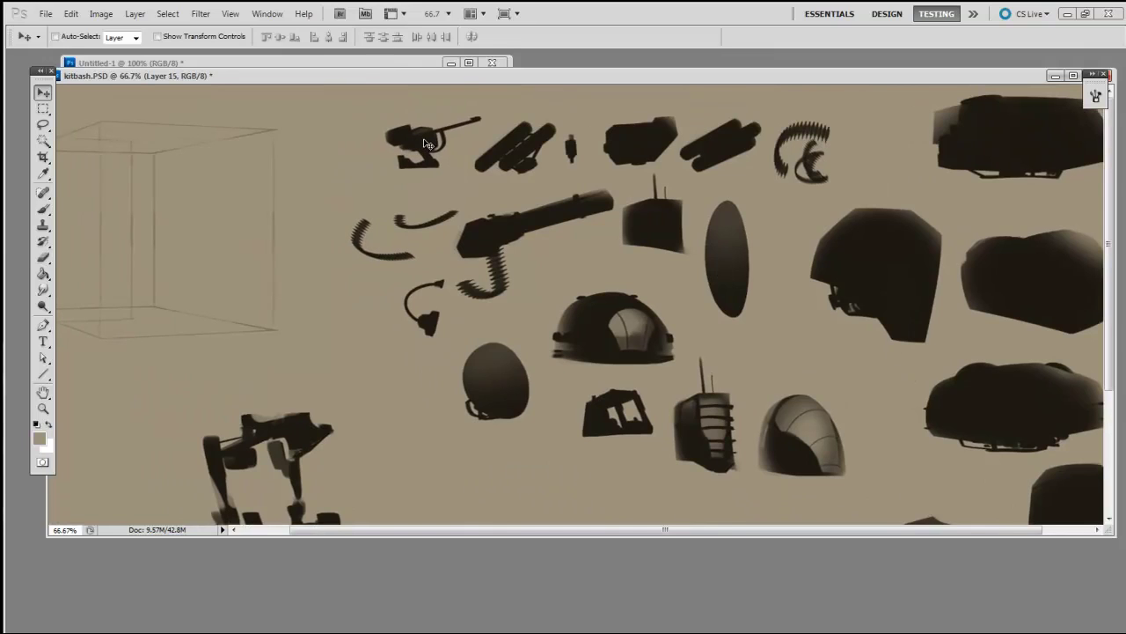
drag(607, 220, 601, 230)
drag(811, 141, 811, 132)
scroll(793, 401, right, 3)
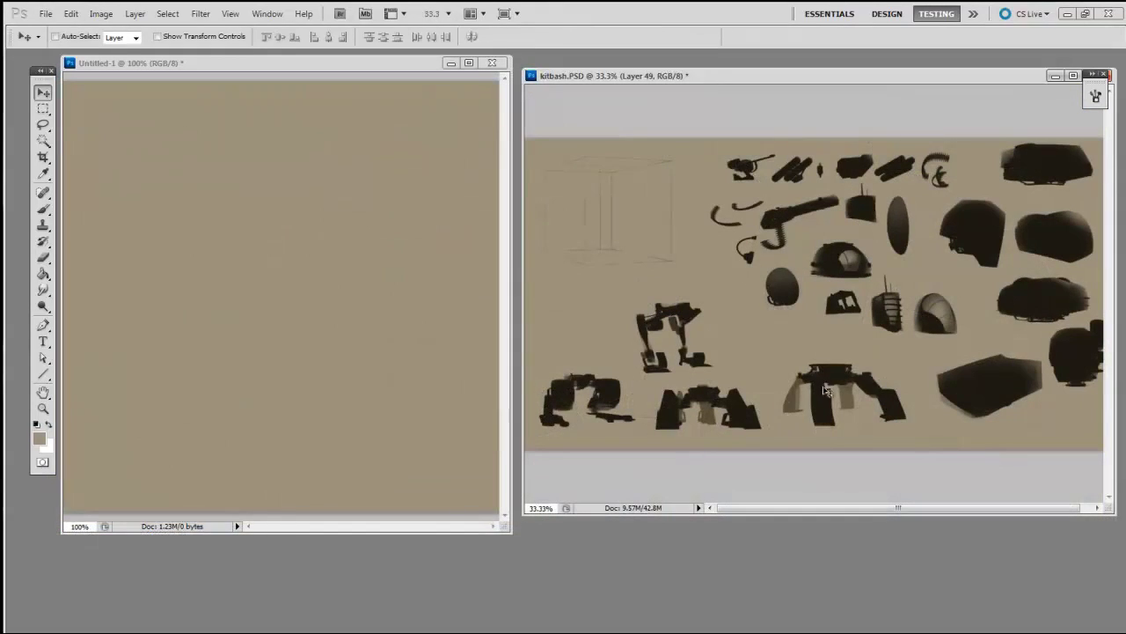
Nudge the four-legged base, helmet-shaped hull and dome on the kitbash sheet, undoing the last move of the legs
drag(824, 391, 818, 385)
drag(977, 235, 967, 238)
drag(840, 264, 835, 265)
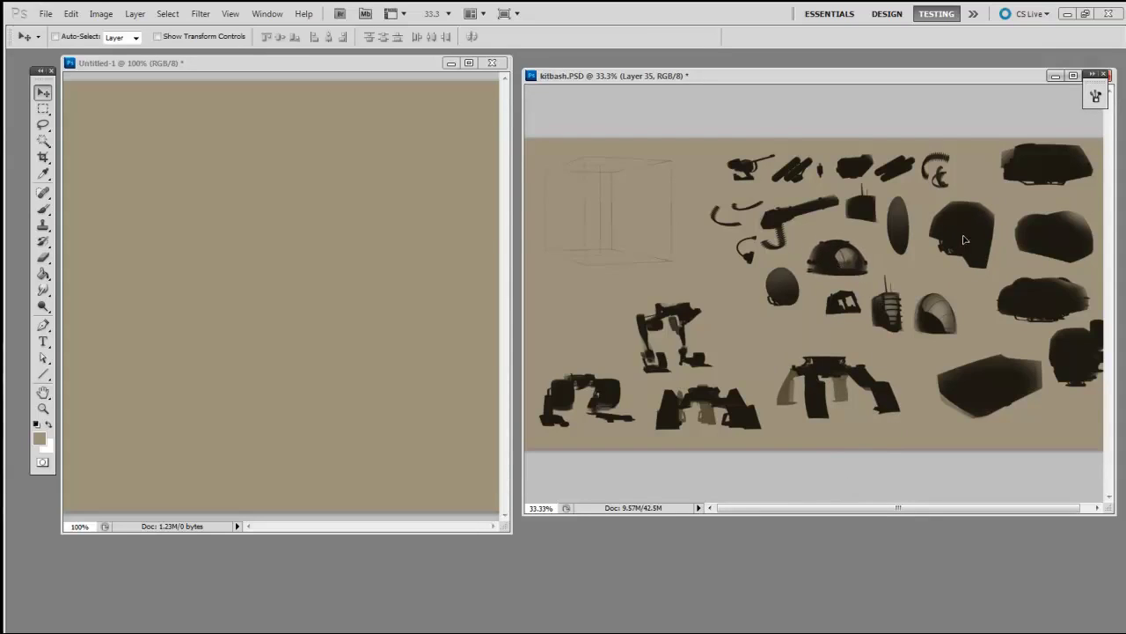
drag(963, 236, 966, 236)
drag(1047, 238, 1048, 236)
drag(818, 400, 831, 413)
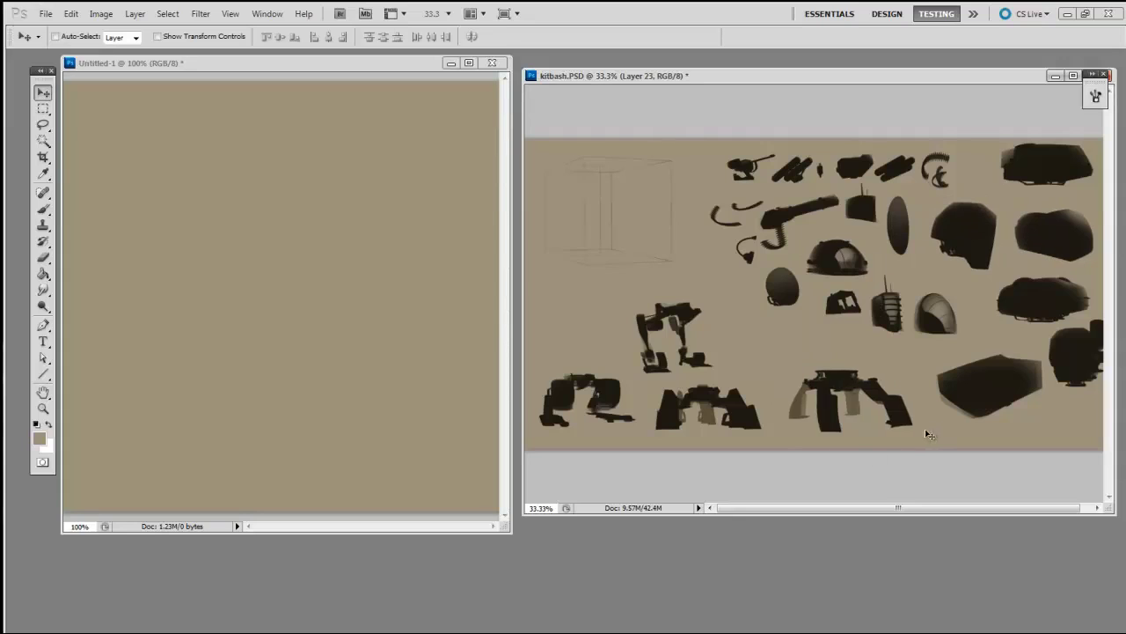
key(ctrl+z)
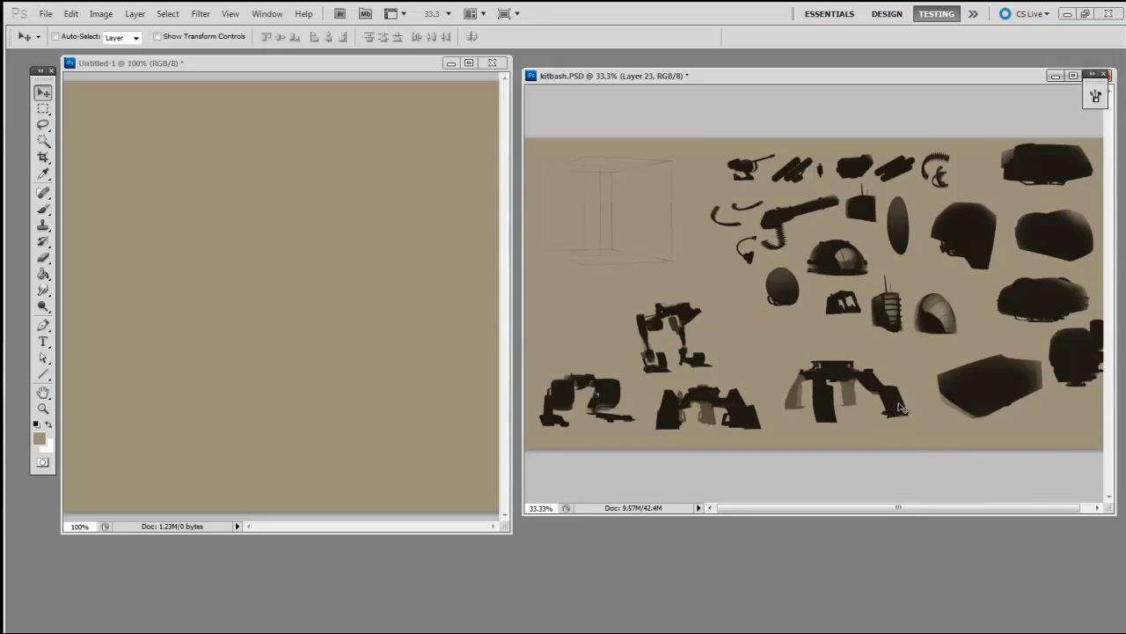
Copy the four-legged base into Untitled-1 and transform it to about 89% width and 114% height in the lower canvas
drag(911, 409, 242, 319)
drag(176, 266, 354, 335)
key(ctrl+t)
drag(469, 274, 434, 272)
drag(400, 286, 462, 311)
drag(434, 323, 440, 275)
drag(410, 321, 415, 329)
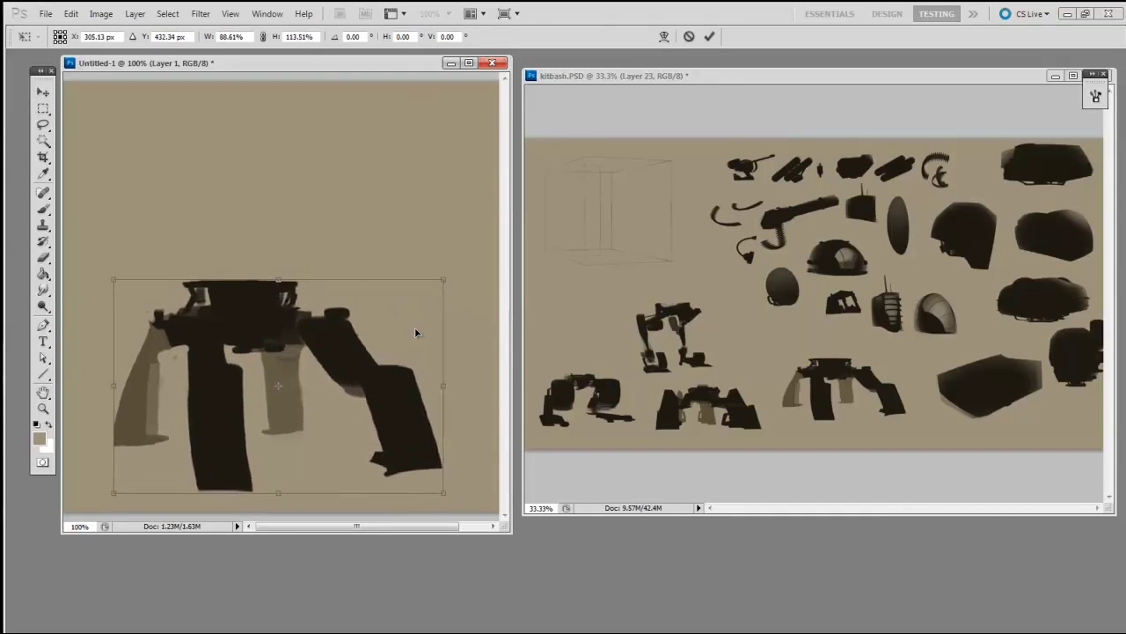
key(Return)
Copy the rounded hull onto the legs, scale it to about 91% width and 95% height, and align both parts
click(968, 359)
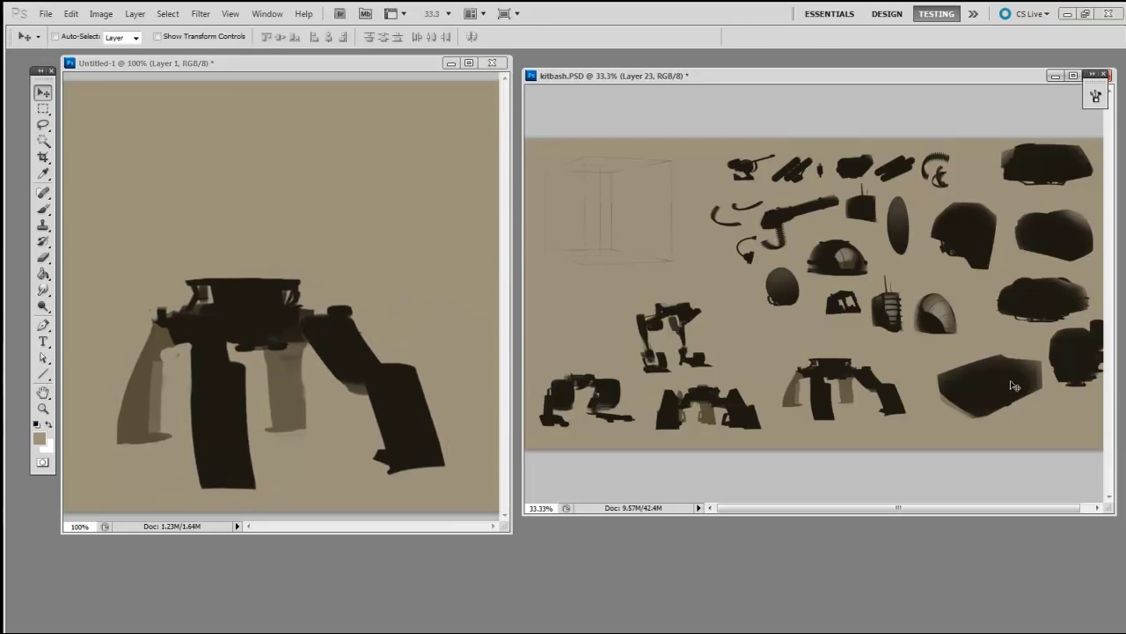
drag(1040, 299, 378, 247)
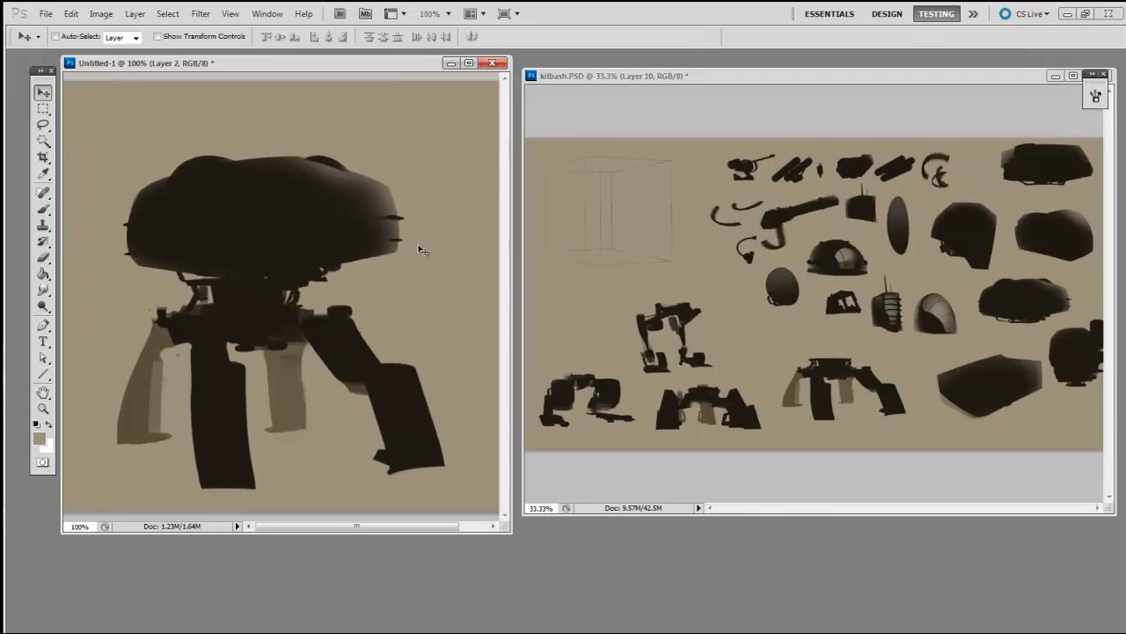
key(ctrl+t)
drag(405, 94, 360, 74)
drag(318, 168, 328, 160)
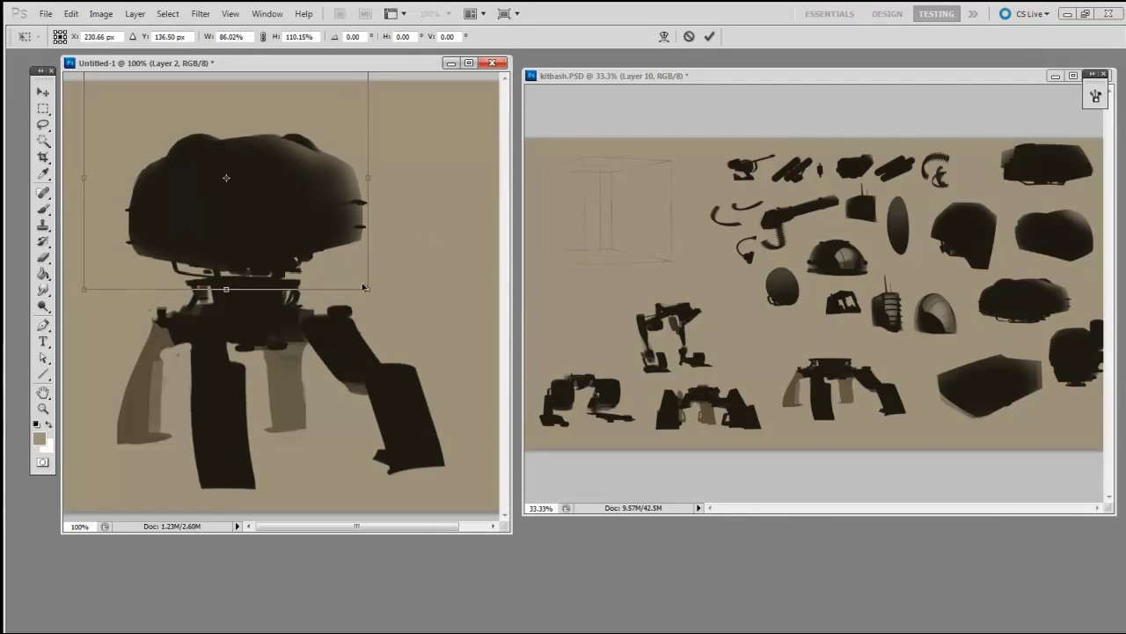
drag(366, 288, 383, 272)
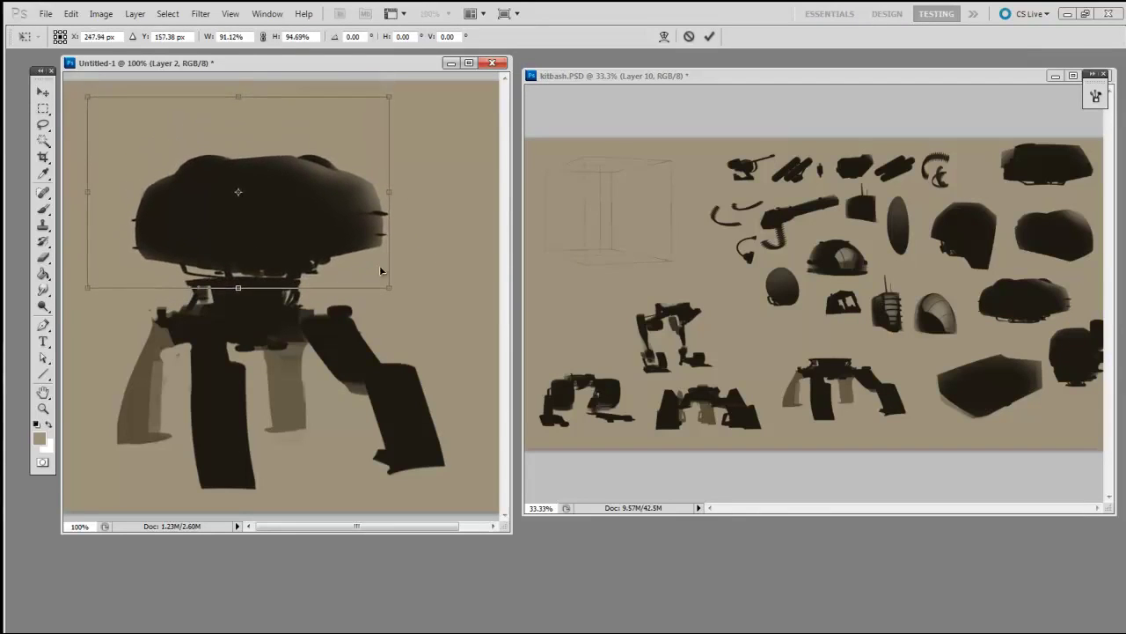
key(Return)
drag(392, 421, 385, 423)
drag(346, 242, 352, 251)
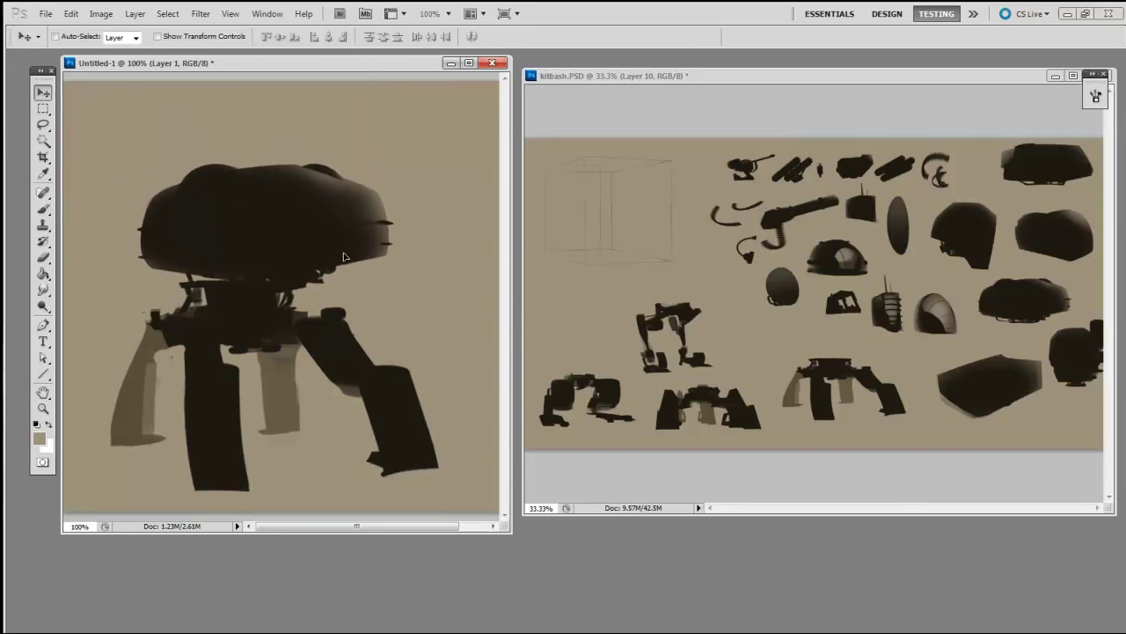
Copy the egg-shaped dish from the kitbash sheet and rotate and flatten it into a disc above the hull
click(872, 328)
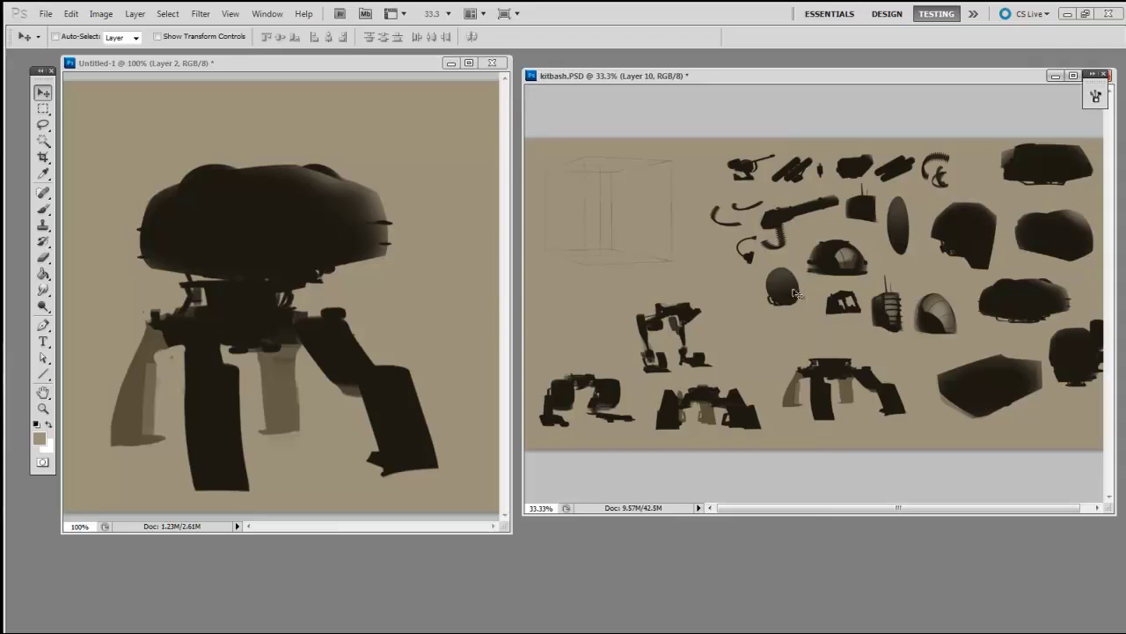
drag(783, 287, 225, 151)
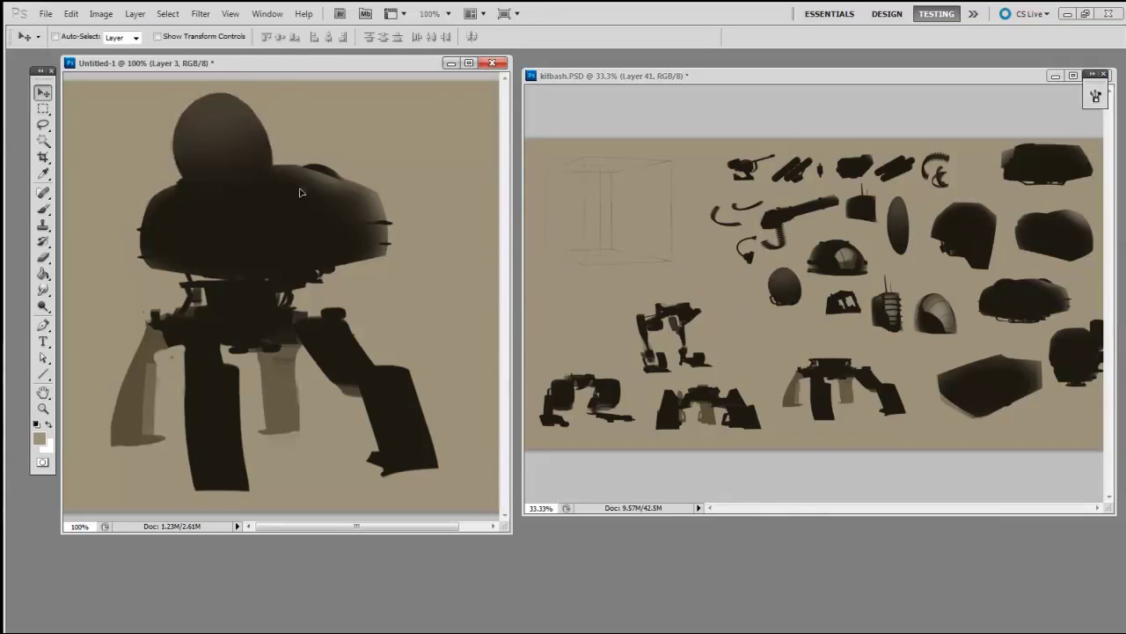
key(ctrl+t)
drag(178, 216, 282, 189)
drag(274, 152, 301, 157)
drag(368, 168, 360, 134)
drag(302, 151, 300, 164)
key(Return)
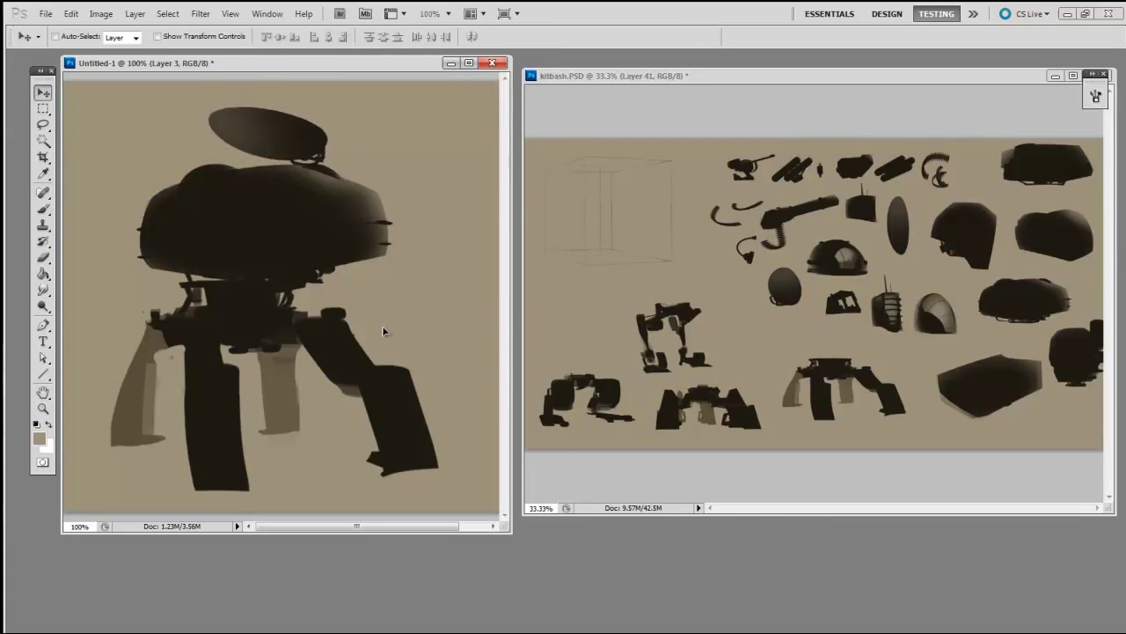
Flip the disc horizontally, tilt it about 7 degrees, and shift it slightly left above the hull
key(ctrl+t)
right_click(275, 134)
click(370, 336)
drag(398, 258, 407, 239)
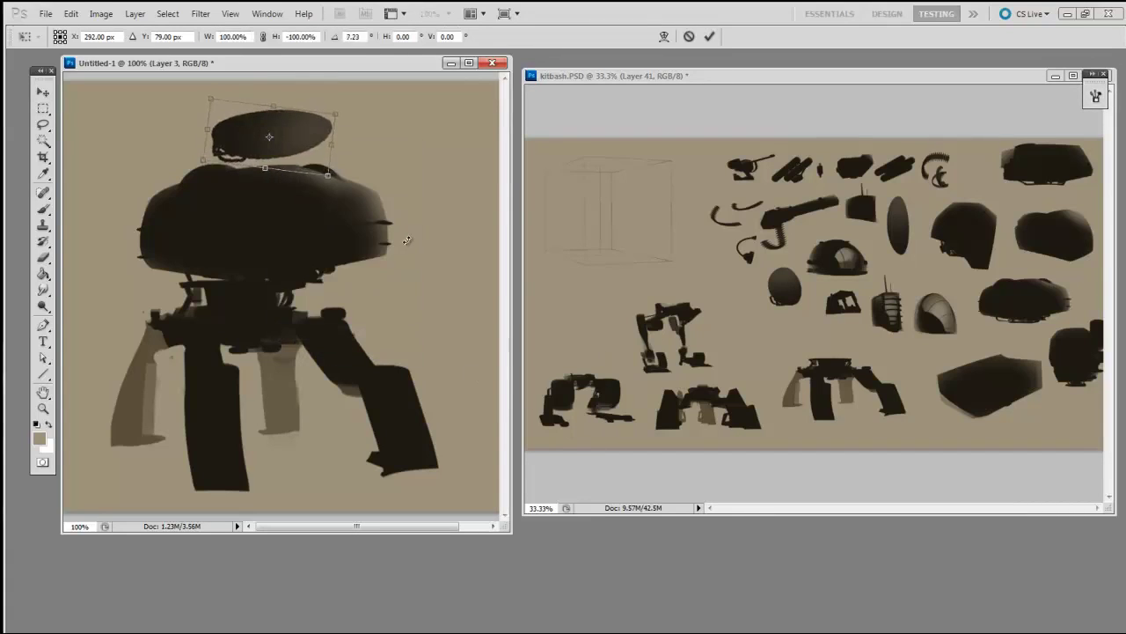
key(Return)
drag(405, 341, 399, 345)
key(ctrl+alt+z)
key(ctrl+alt+z)
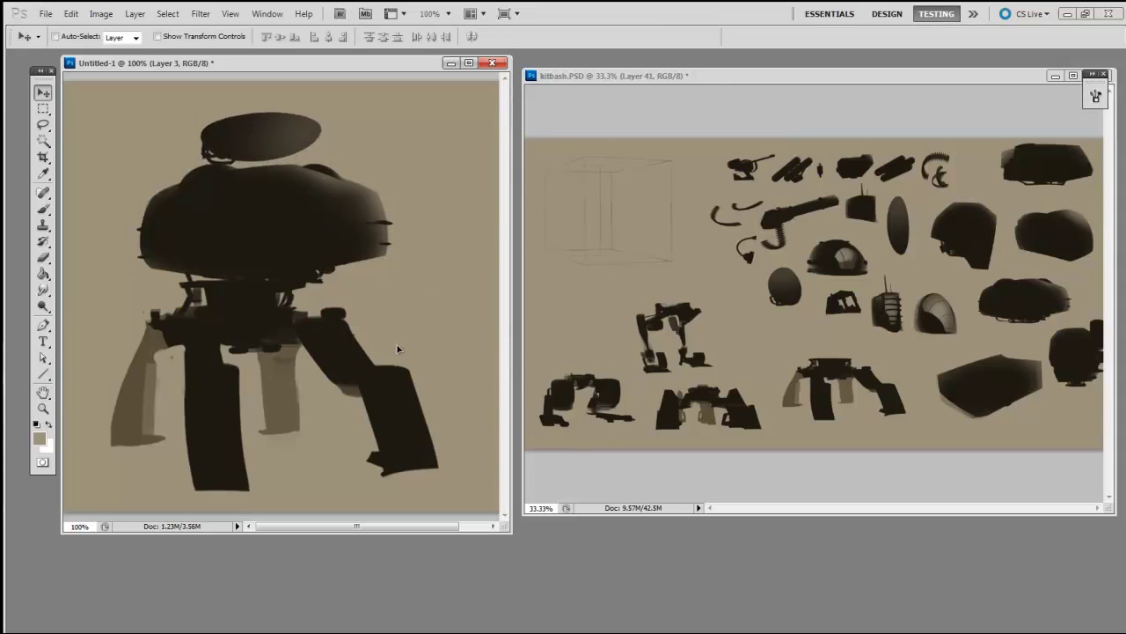
Copy the thin curved cable part from the kitbash sheet and place it between the disc and the hull's left side
click(864, 367)
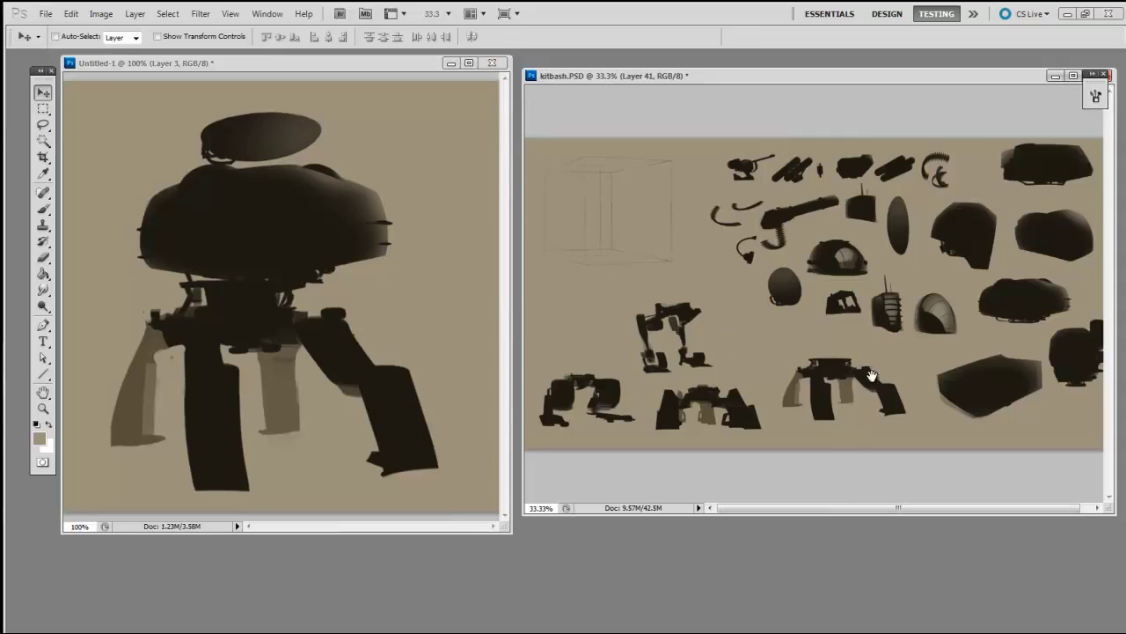
drag(746, 254, 332, 168)
click(664, 403)
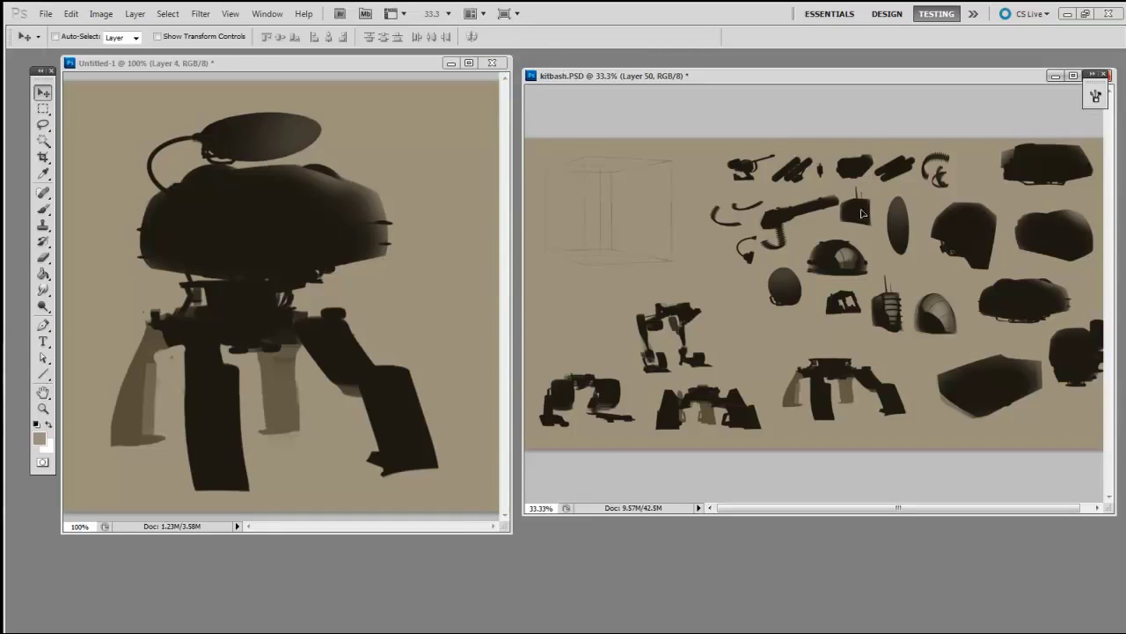
Copy the antenna box from the kitbash sheet, shrink it, and fit it onto the hull's upper right side
drag(852, 215, 443, 247)
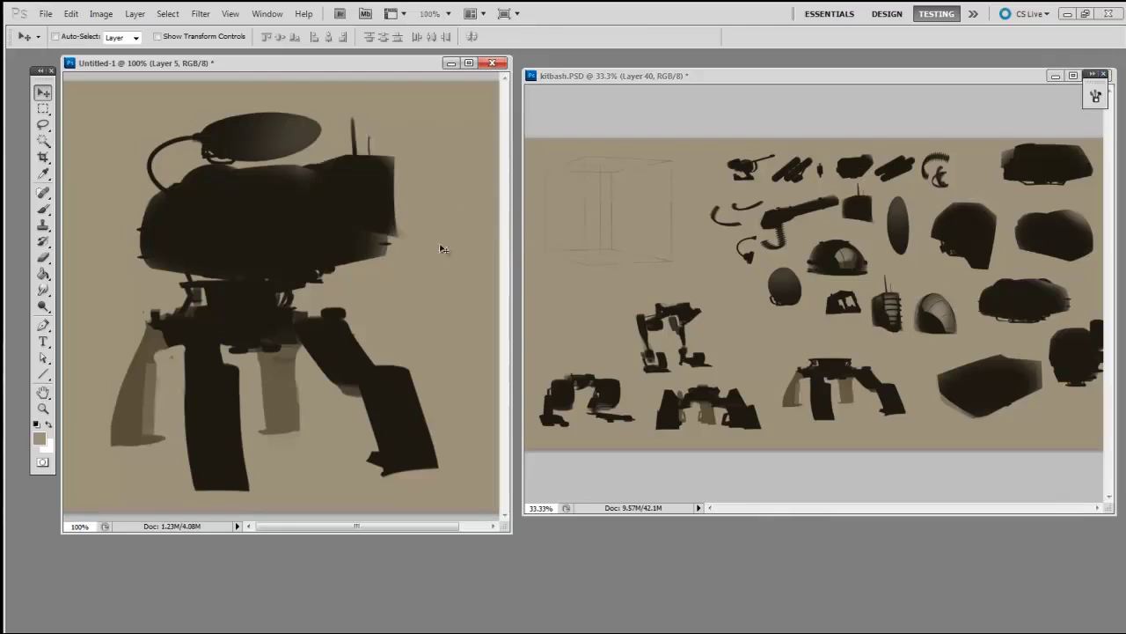
key(ctrl+t)
drag(402, 113, 365, 136)
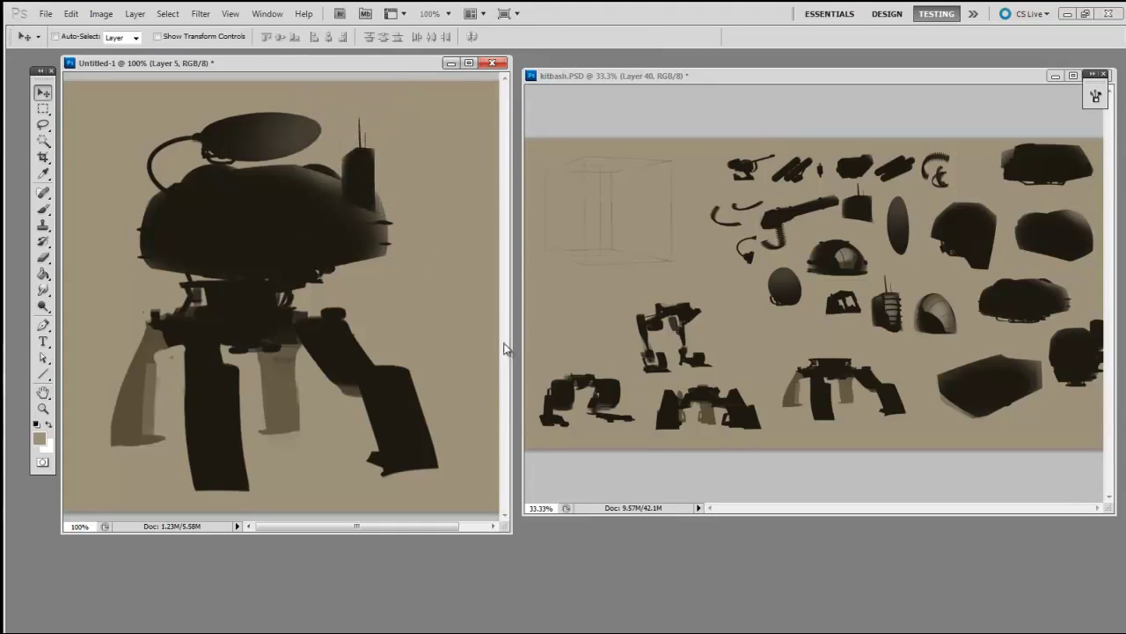
key(Return)
drag(396, 194, 427, 175)
key(ctrl+t)
key(Return)
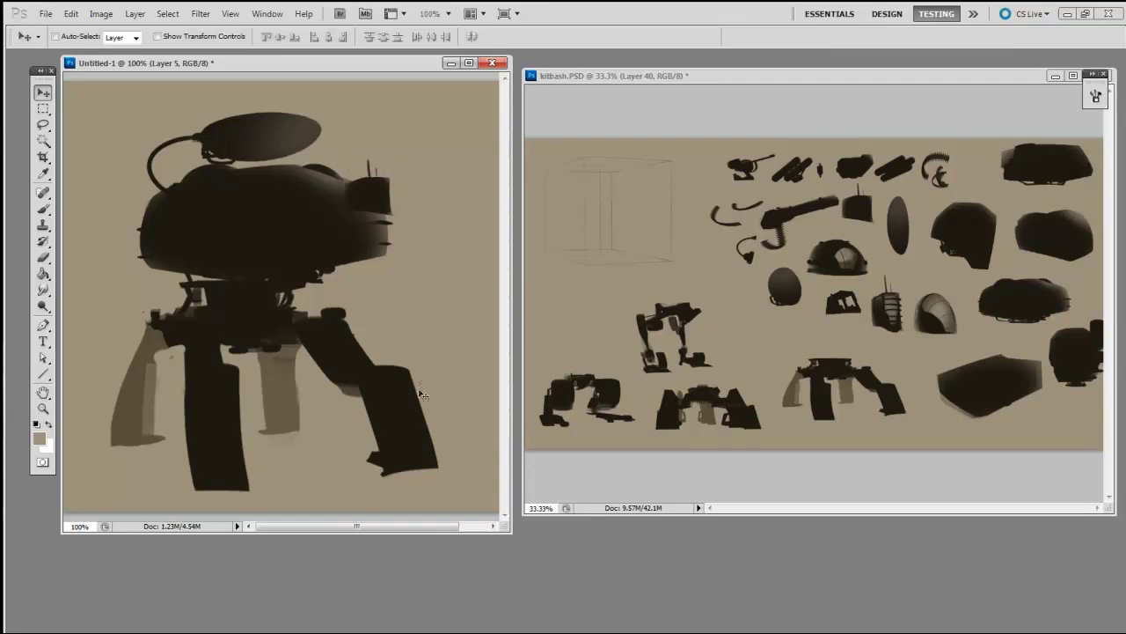
drag(413, 329, 410, 342)
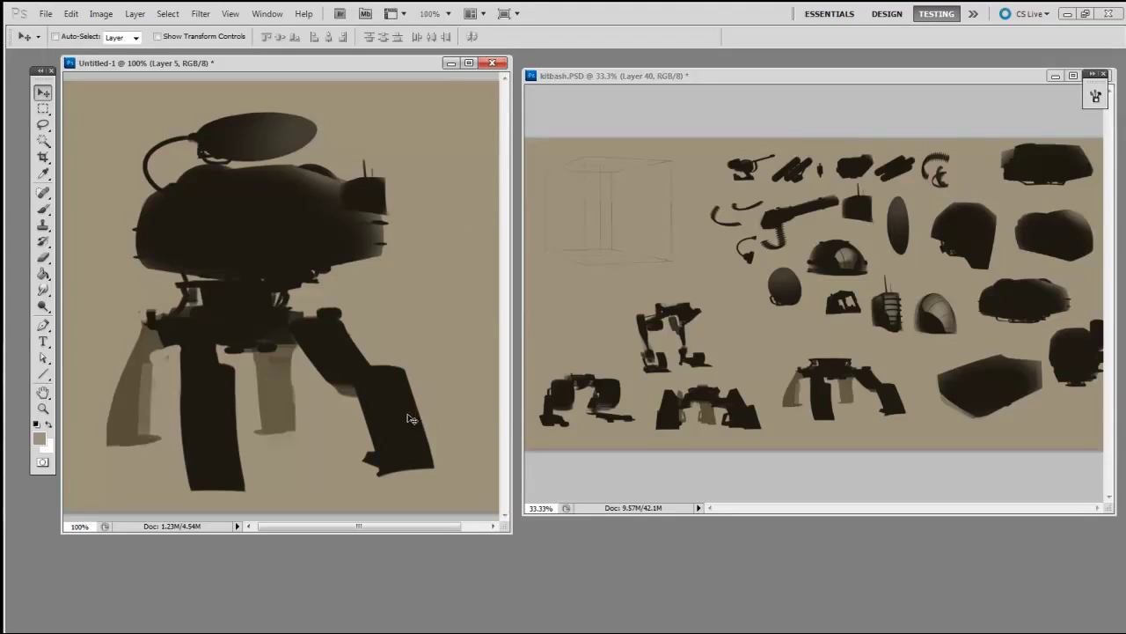
drag(408, 388, 413, 384)
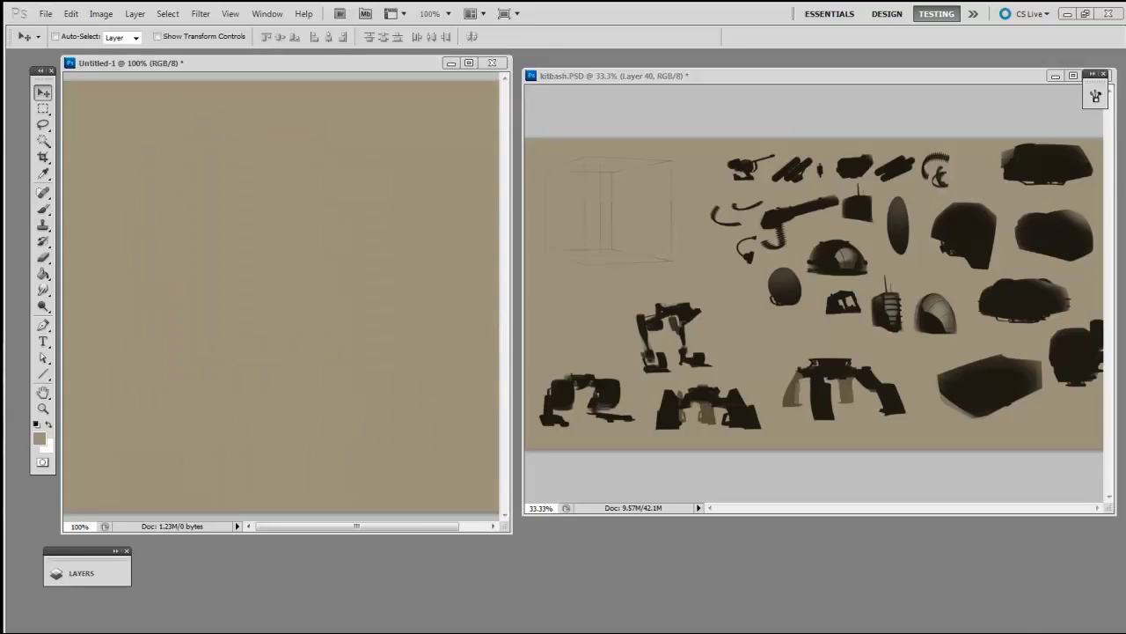
Copy the wheeled leg base into the empty Untitled-1 canvas, scale it to 97.25% by 108.17%, and rotate it 2.20 degrees
click(806, 332)
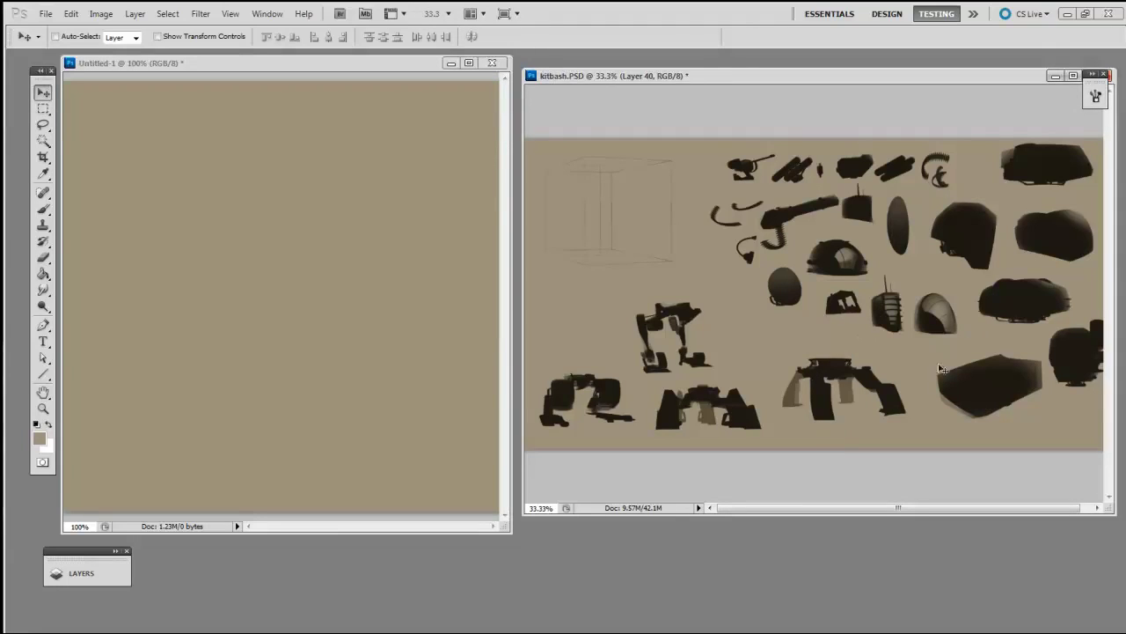
drag(891, 400, 892, 393)
drag(614, 401, 416, 404)
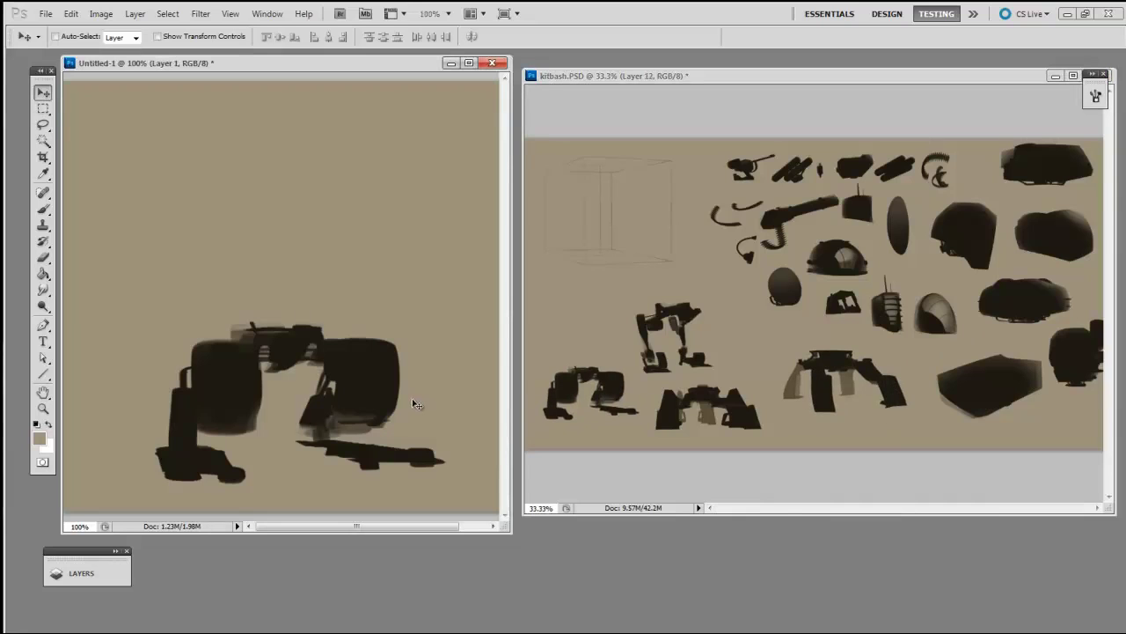
drag(359, 363, 350, 354)
key(ctrl+t)
drag(435, 247, 442, 253)
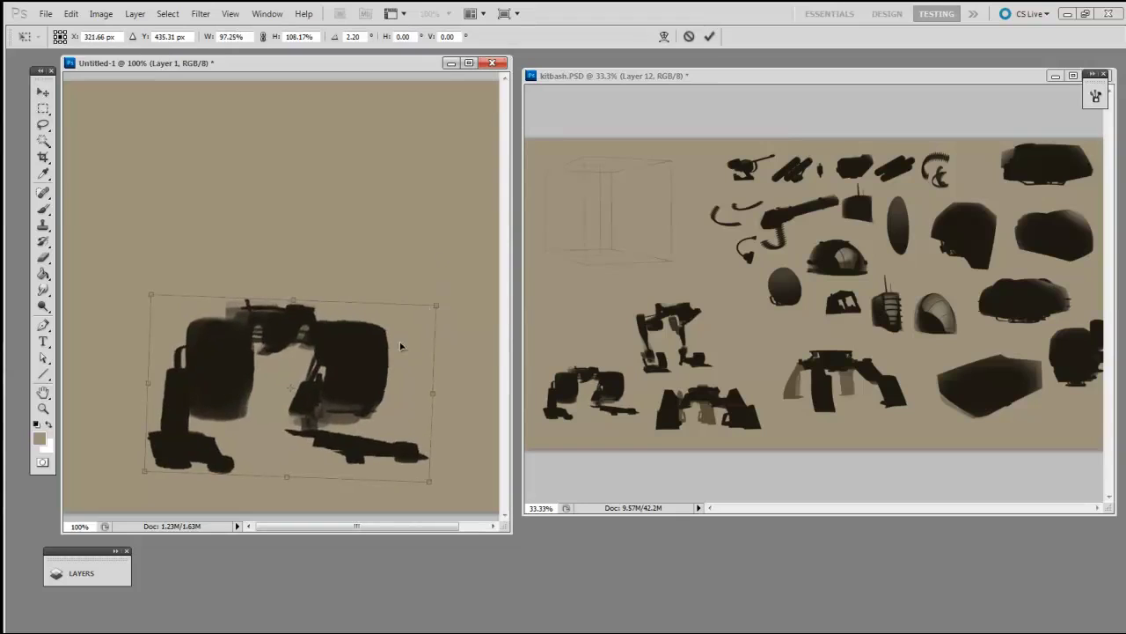
key(Return)
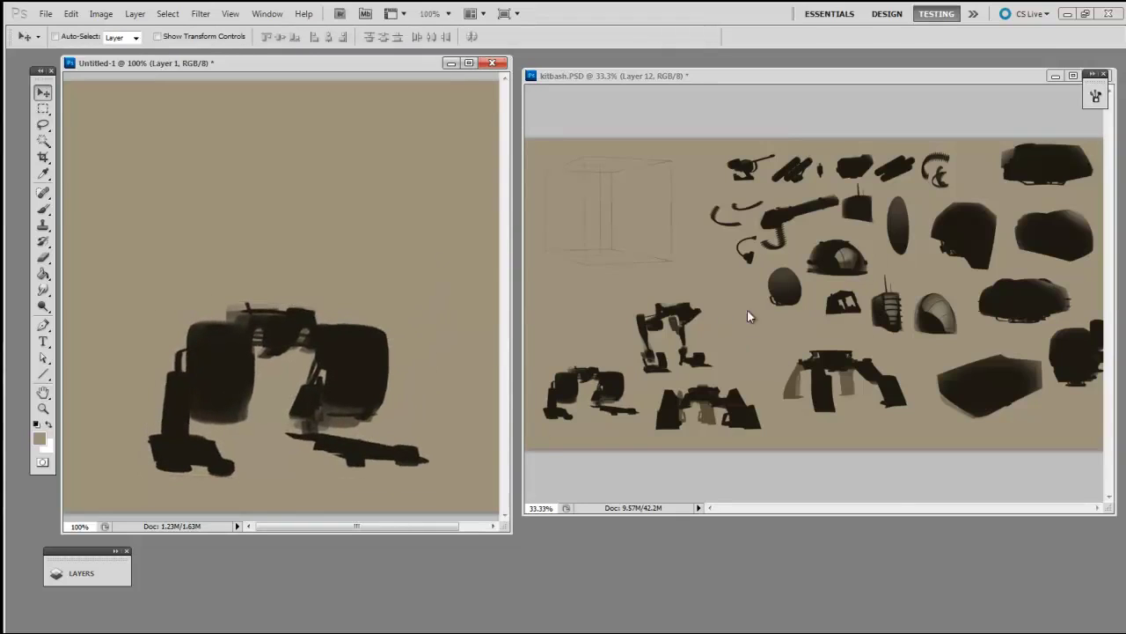
Copy the helmet-shaped hull onto the wheeled base, then tilt it clockwise and scale it down slightly
click(968, 235)
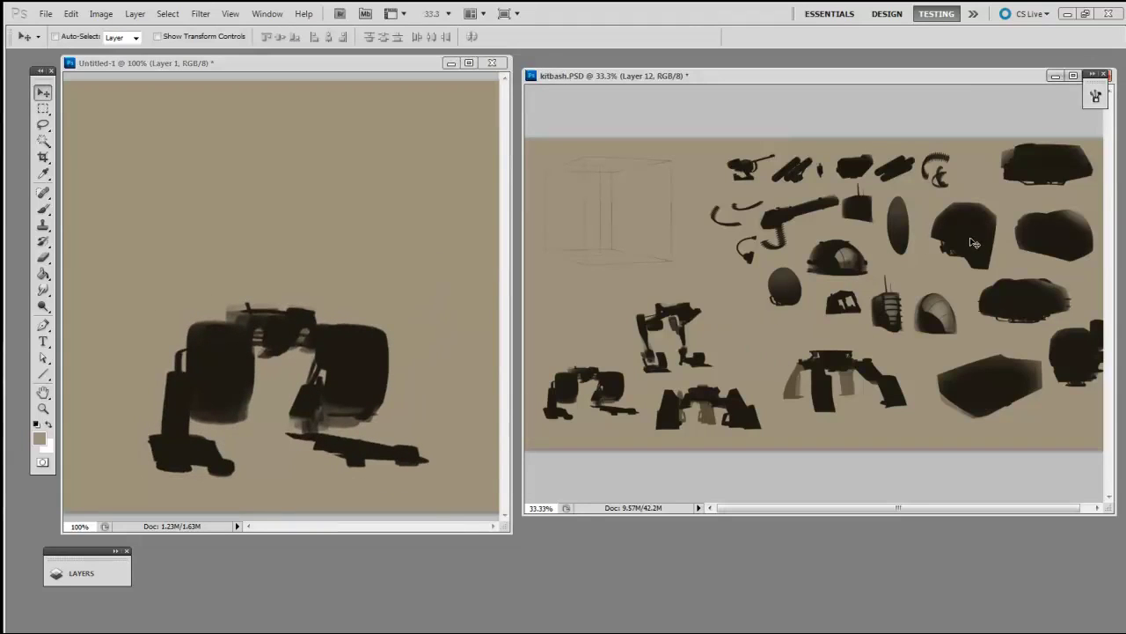
drag(976, 244, 385, 276)
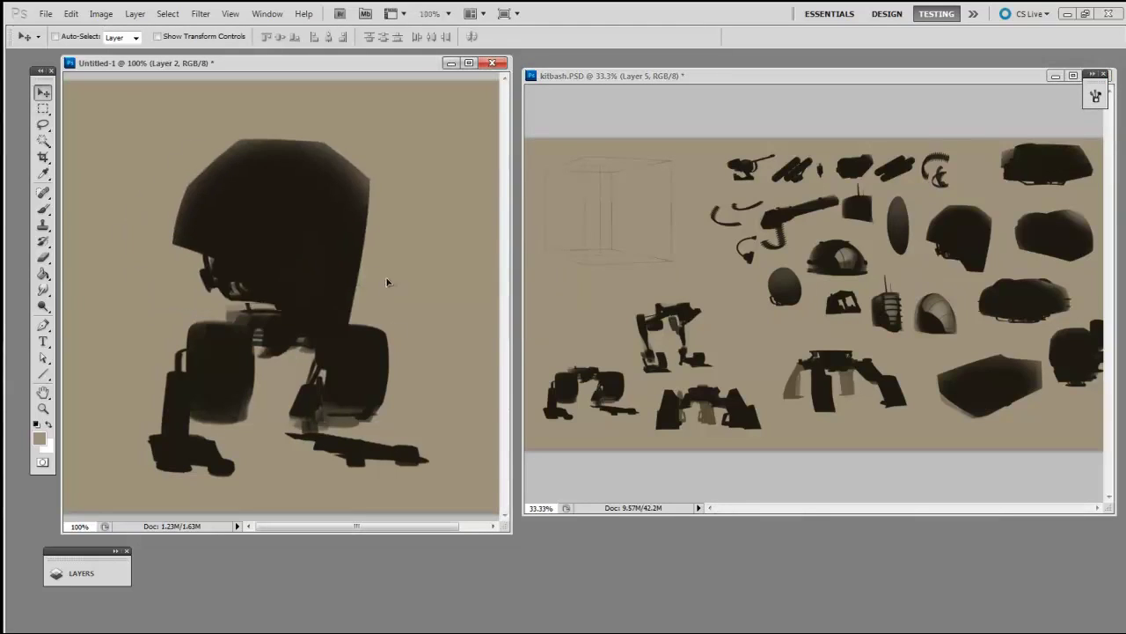
key(ctrl+t)
drag(454, 135, 404, 261)
key(Return)
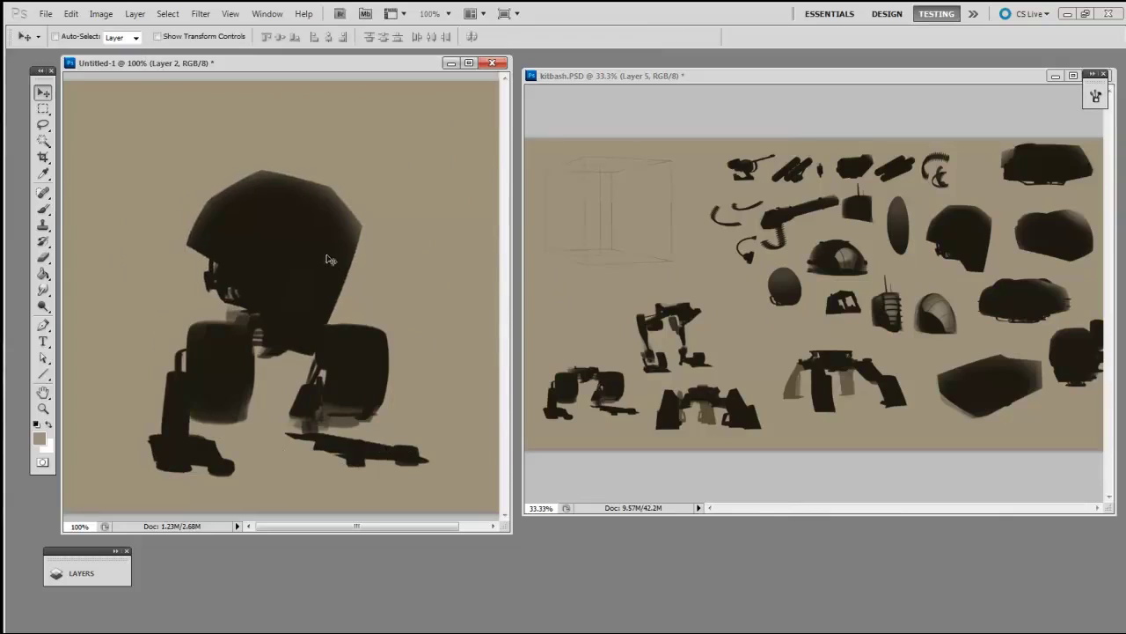
key(ctrl+t)
mouse_move(422, 193)
mouse_down()
mouse_move(416, 215)
mouse_move(416, 188)
mouse_up()
key(Return)
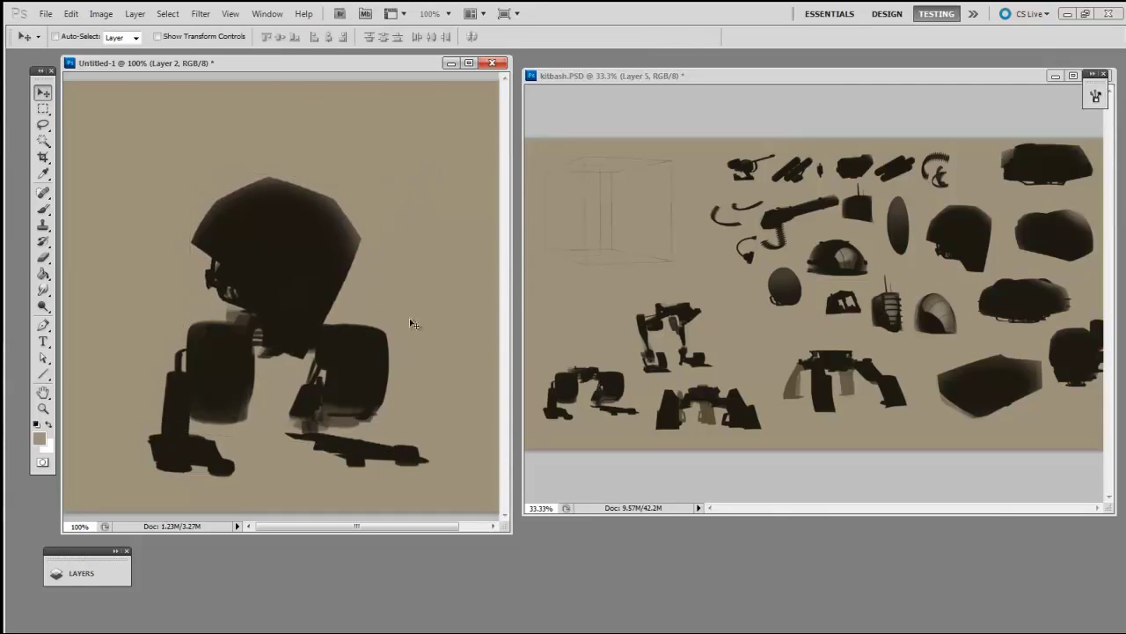
click(858, 334)
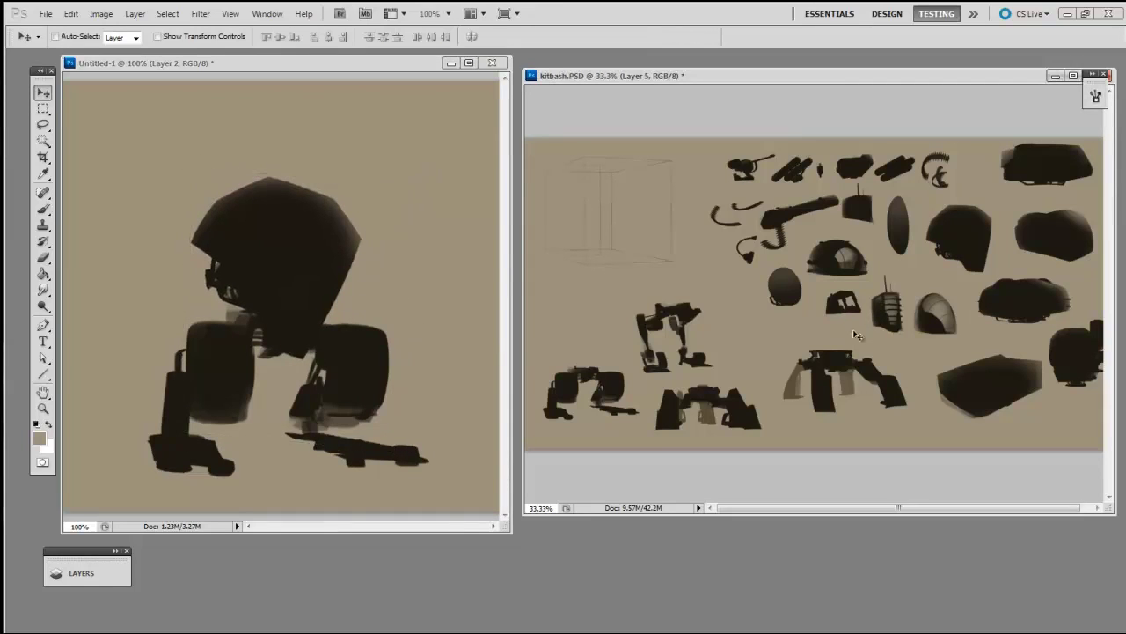
Copy the windowed dome from the kitbash sheet, scale it down proportionally, and seat it on top of the hull
ctrl+click(850, 261)
drag(850, 261, 301, 226)
key(ctrl+t)
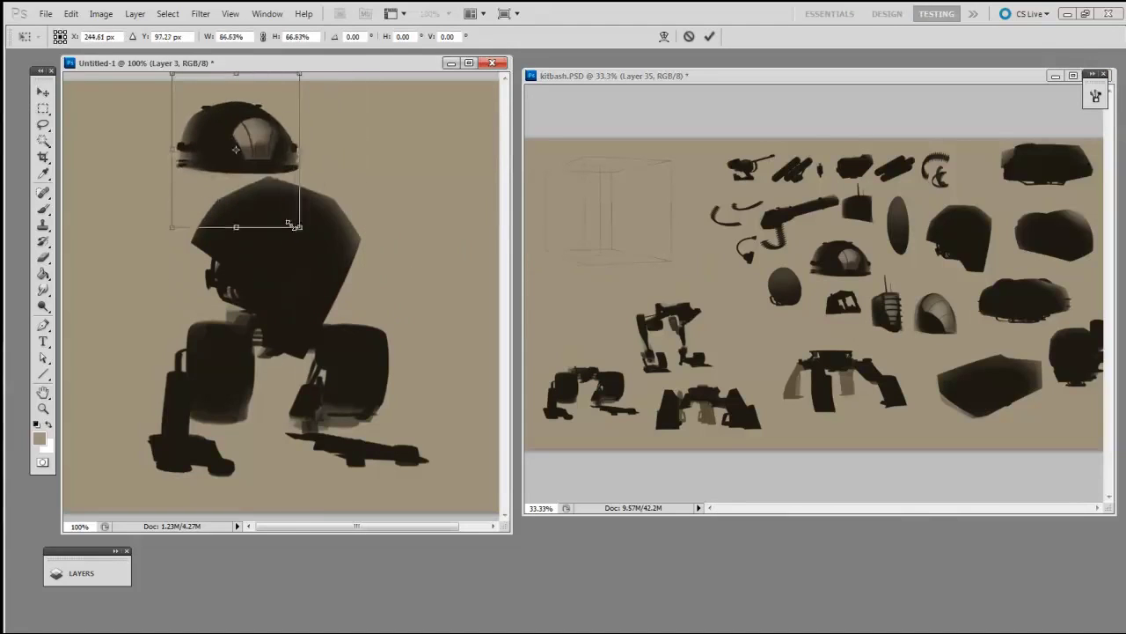
drag(274, 162, 324, 194)
key(Return)
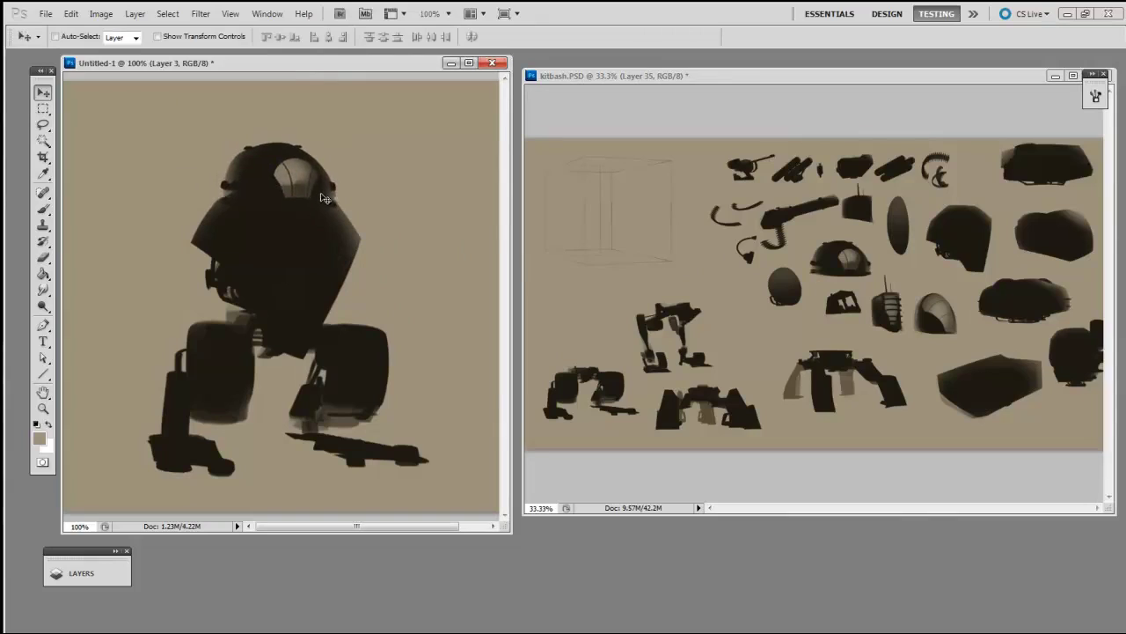
Copy the rounded oval disc from the kitbash sheet, resize it, and place it over the hull's upper left side as a shoulder
click(877, 304)
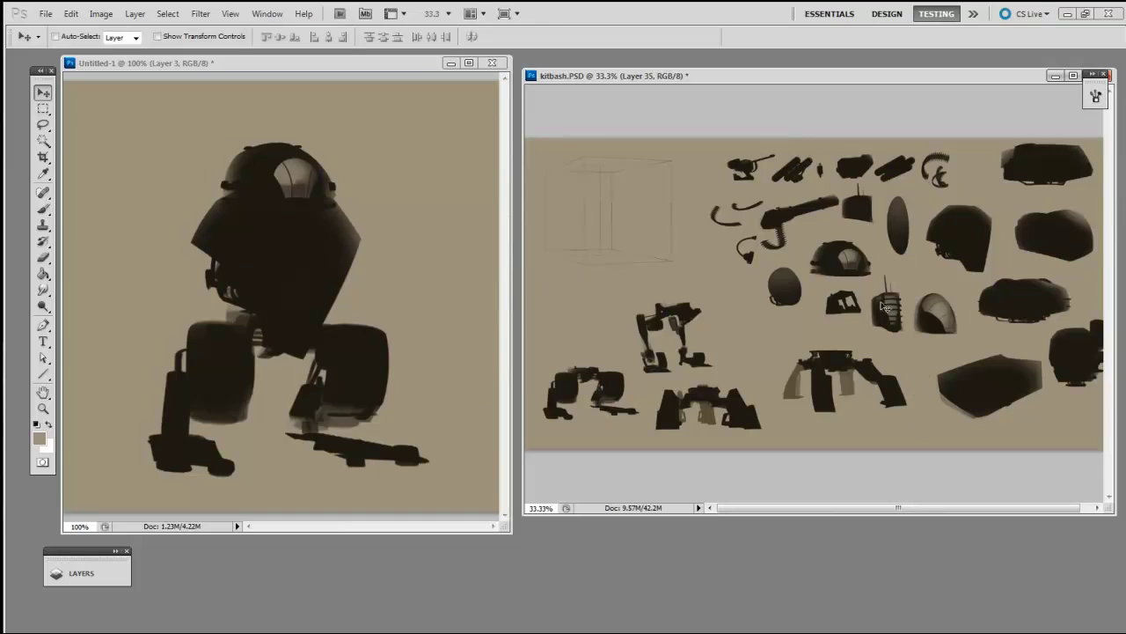
ctrl+click(792, 290)
drag(792, 291, 402, 238)
key(ctrl+t)
drag(396, 147, 380, 191)
mouse_move(330, 230)
mouse_down()
mouse_move(212, 236)
mouse_move(320, 212)
mouse_up()
key(Return)
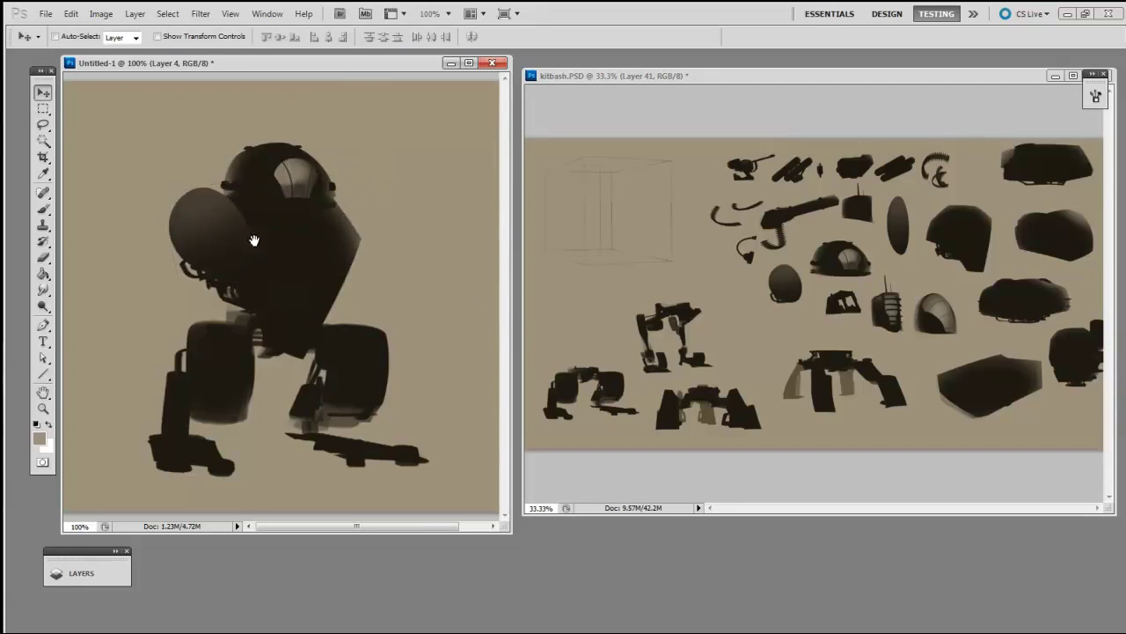
Duplicate the shoulder disc onto the hull's right side, scale it to 92.93% by 100.74%, and rotate it 16.90 degrees
drag(231, 234, 339, 228)
key(ctrl+t)
drag(417, 201, 420, 220)
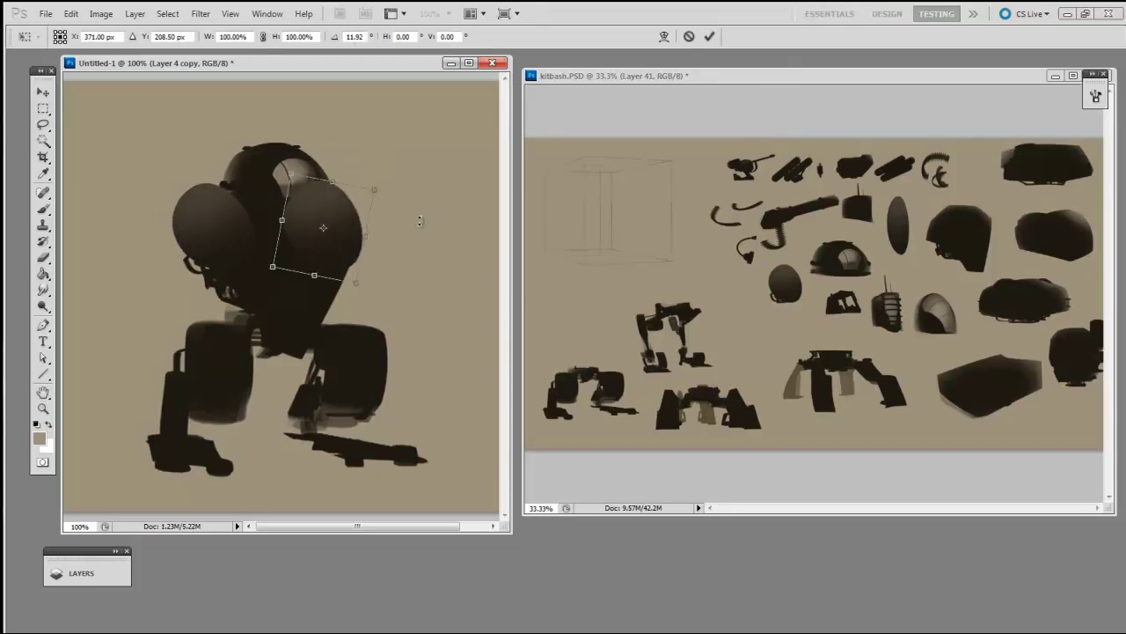
drag(374, 190, 368, 187)
drag(329, 229, 354, 220)
drag(418, 184, 420, 189)
drag(349, 223, 354, 234)
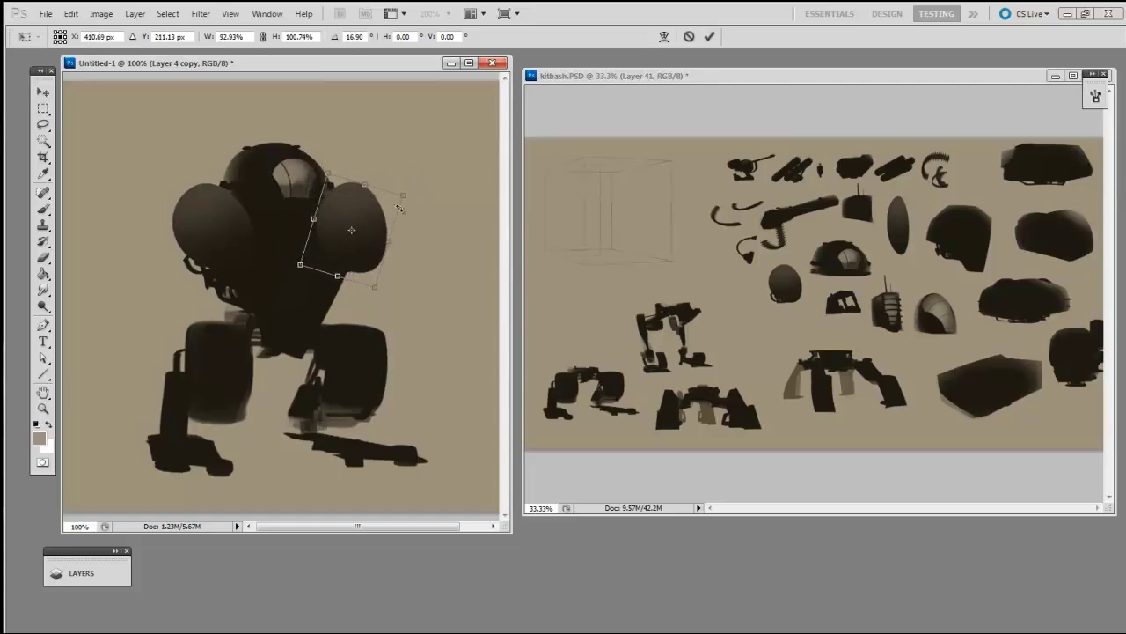
key(Return)
Erase the inner edge of the right shoulder disc with a 35 px eraser so it sits behind the hull
key(e)
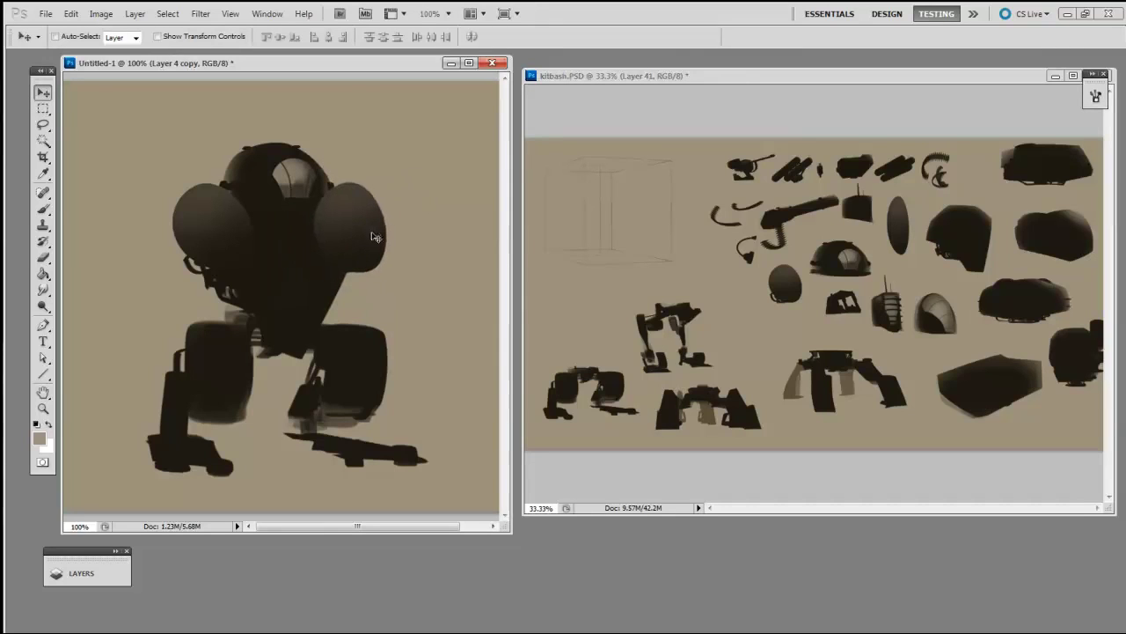
right_click(353, 245)
double_click(373, 328)
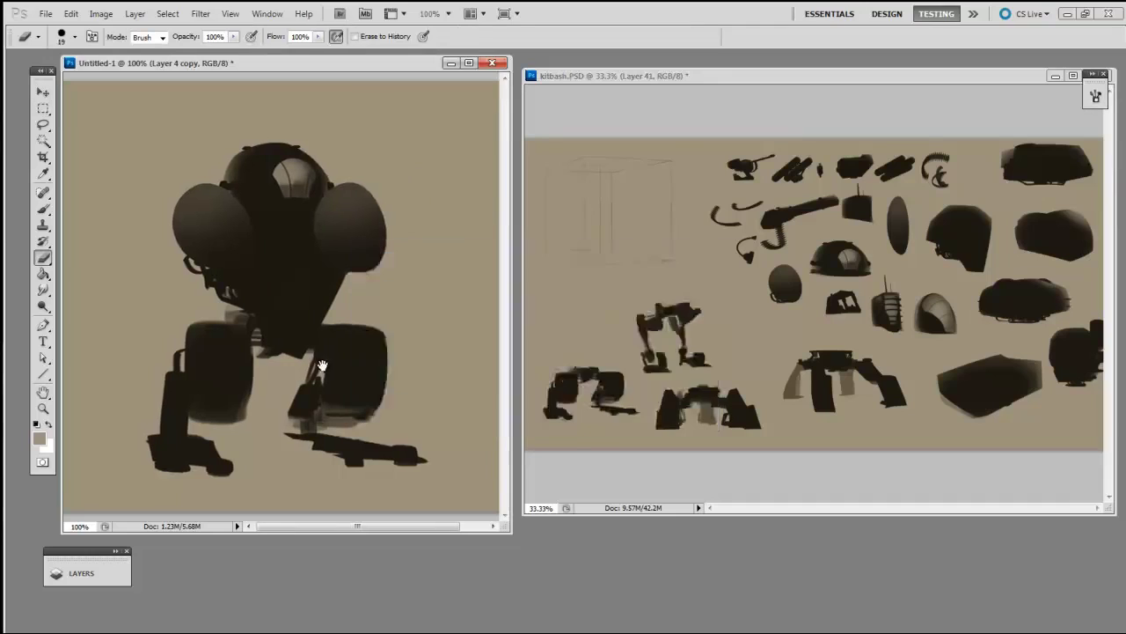
key(bracketright)
key(bracketright)
key(bracketright)
key(bracketright)
drag(317, 207, 327, 263)
drag(309, 177, 331, 263)
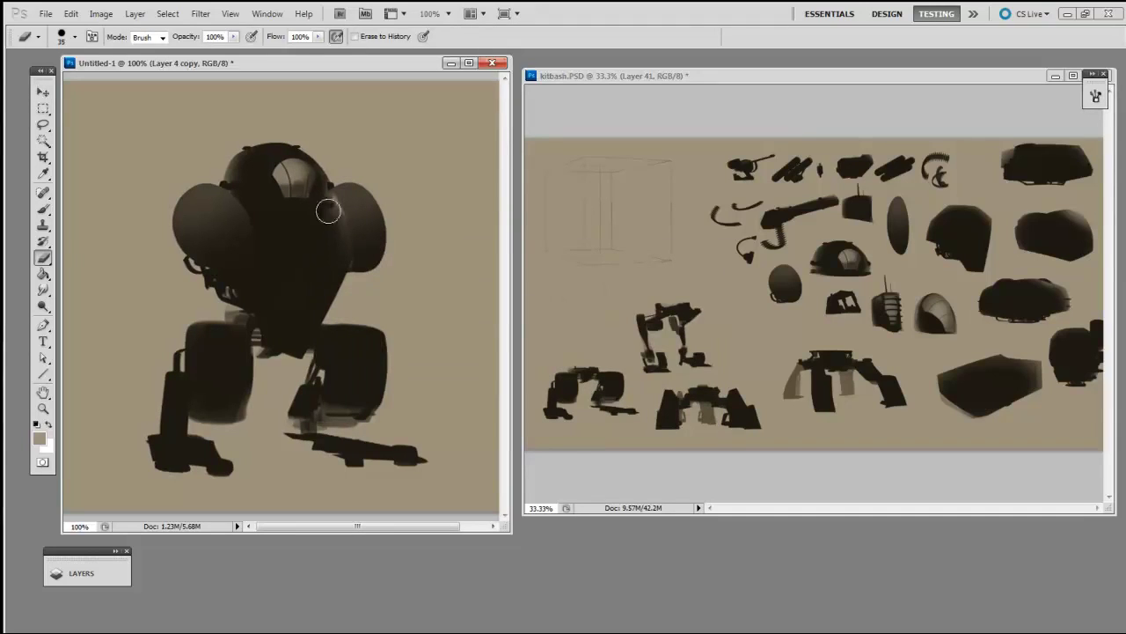
Shift the right shoulder disc slightly inward against the hull and set the eraser size to 19 px
key(v)
mouse_move(415, 269)
mouse_down()
mouse_move(365, 259)
mouse_move(318, 207)
mouse_move(334, 155)
mouse_up()
key(ctrl+t)
key(Return)
key(e)
right_click(352, 251)
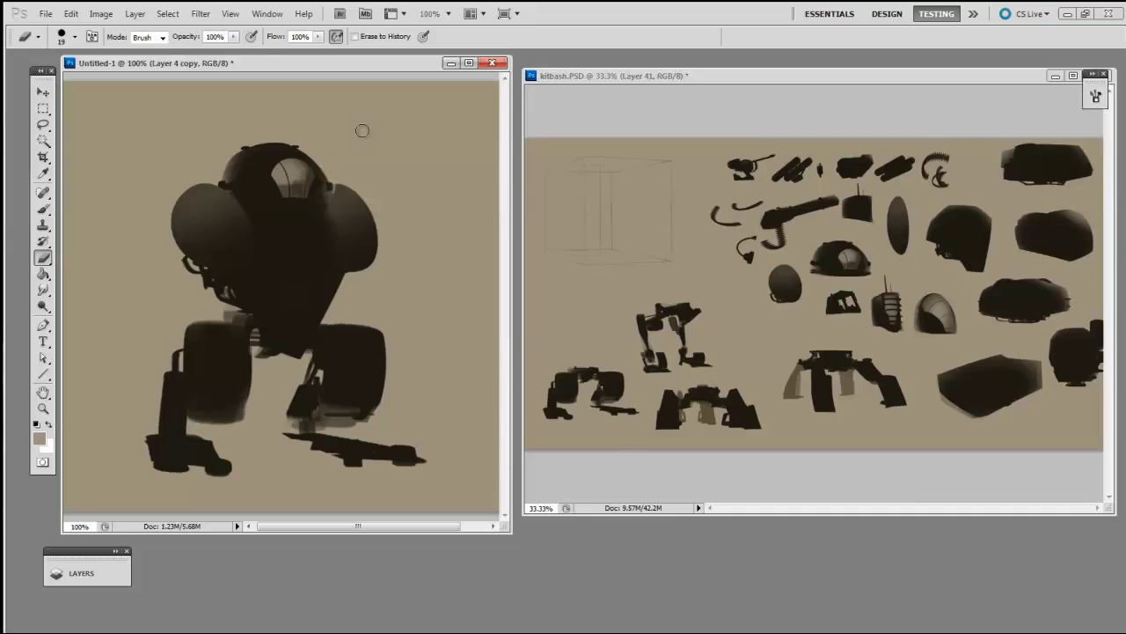
Copy the ribbed curved hose from the kitbash sheet, rotate it counterclockwise, and fit it around the left shoulder's outer edge
key(v)
click(844, 310)
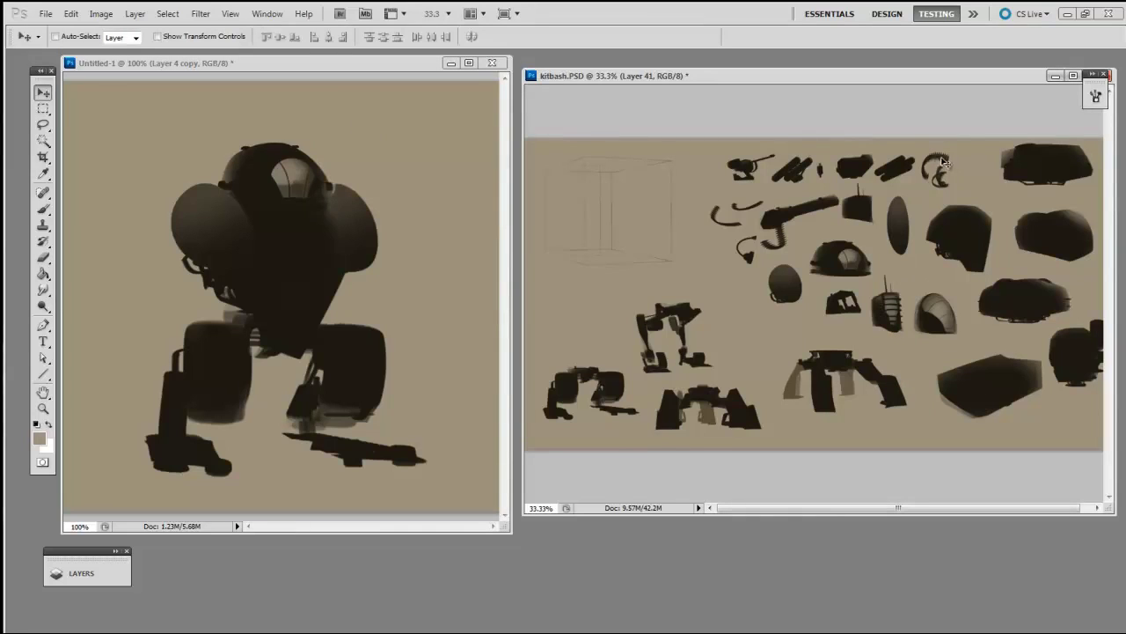
drag(941, 163, 202, 233)
key(ctrl+t)
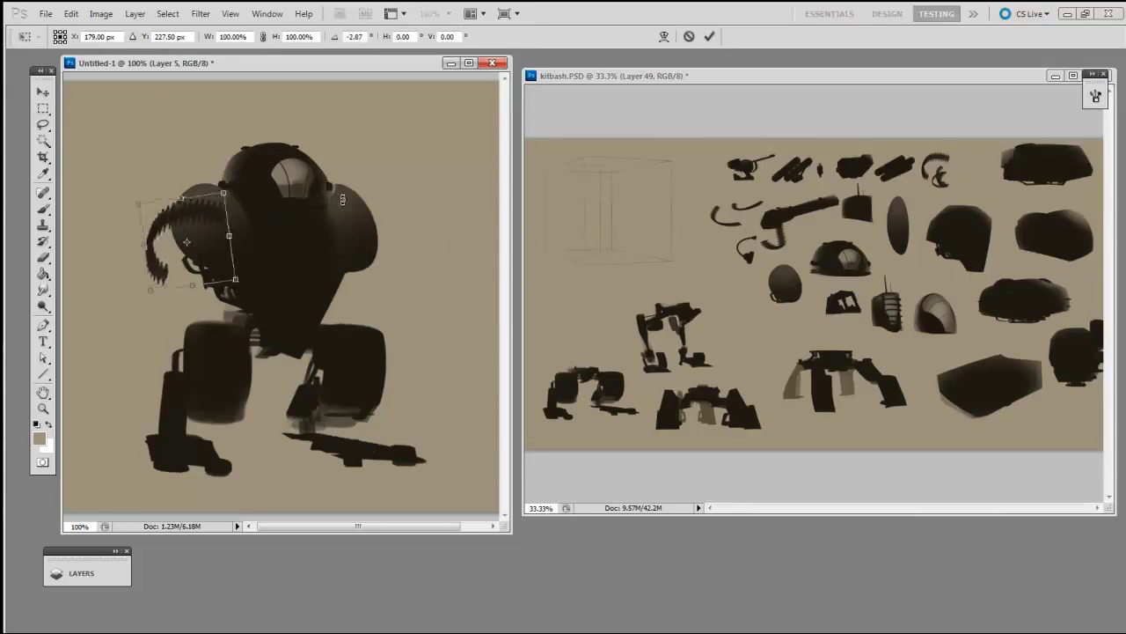
drag(343, 200, 276, 167)
drag(259, 213, 216, 255)
key(Return)
Copy the long gun barrel onto the right shoulder, scale it to 53.38%, and rotate it 7.66 degrees
click(677, 308)
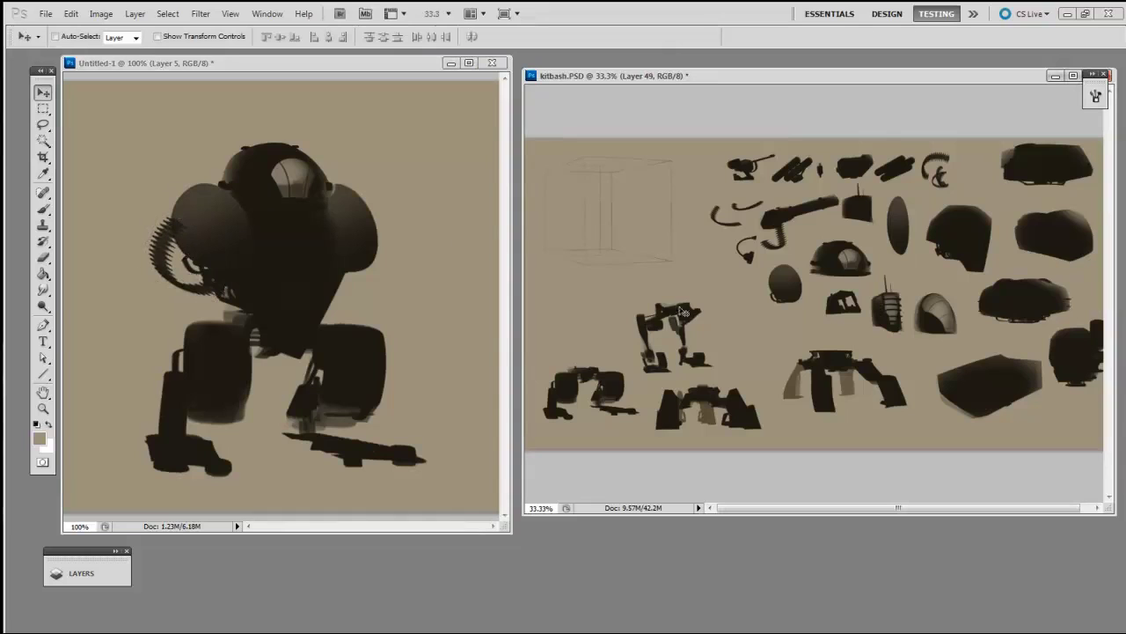
drag(787, 207, 298, 164)
key(ctrl+t)
drag(474, 136, 432, 229)
drag(461, 331, 449, 338)
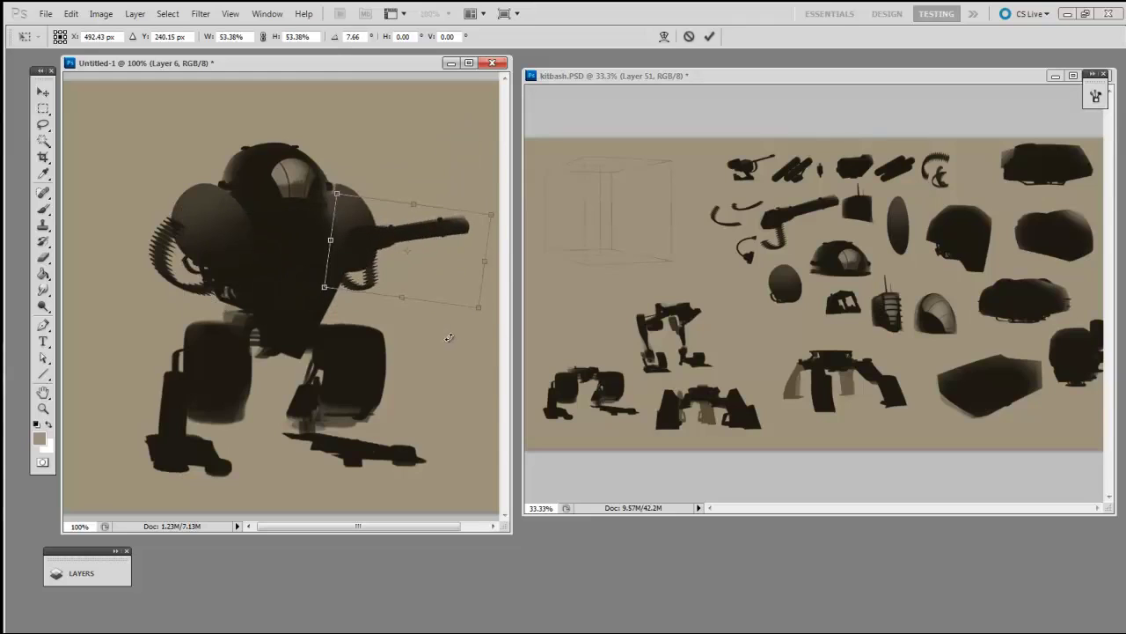
key(Return)
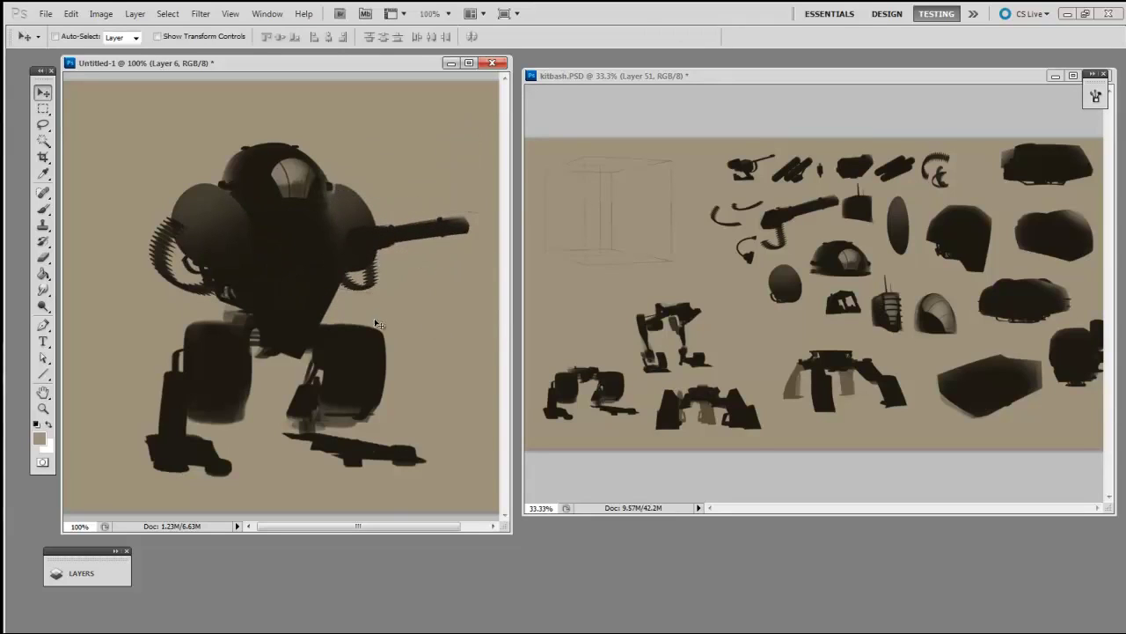